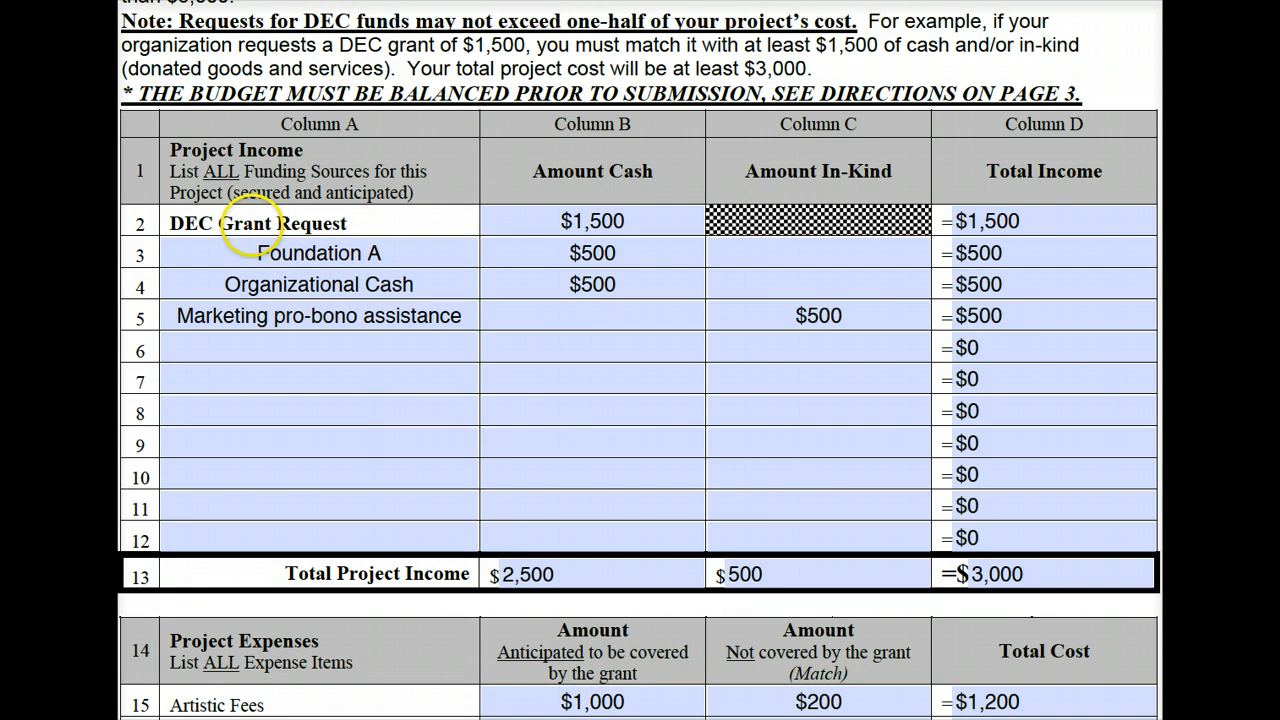
- Examine the DEC Grant Request row in the Project Income table, checking its cash amount and total income fields
left_click(291, 272)
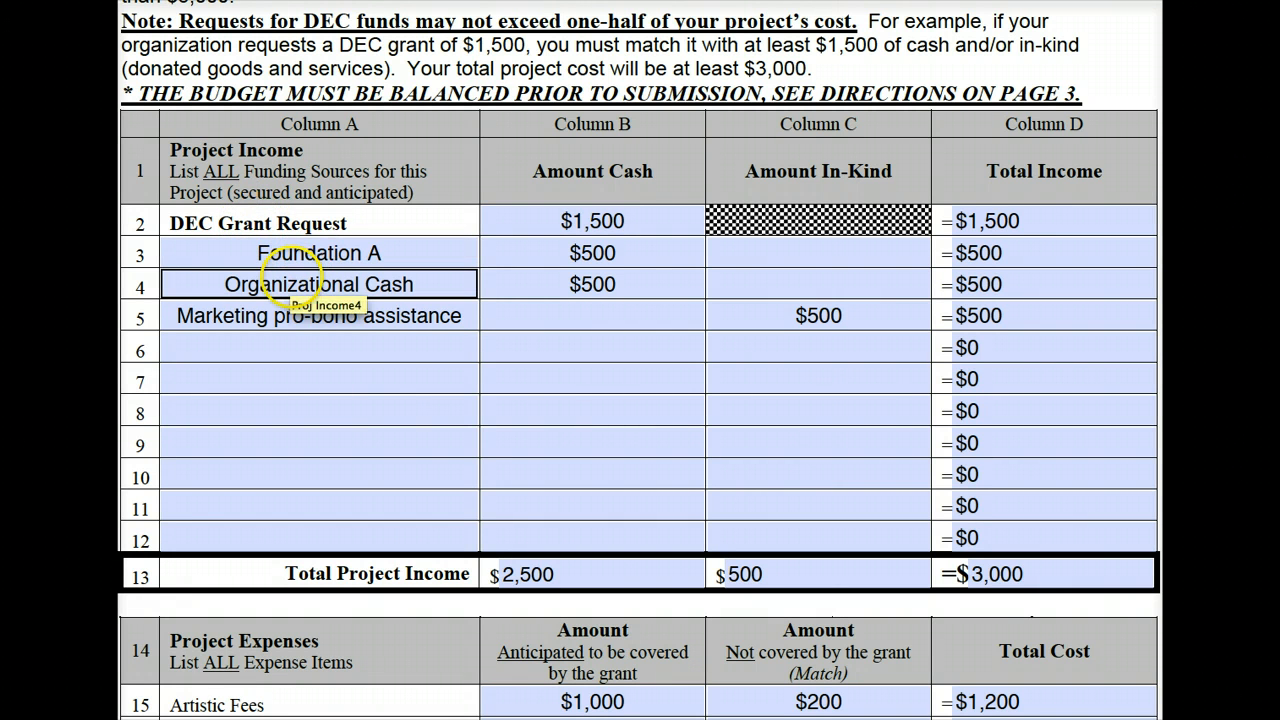
left_click(251, 252)
left_click(298, 219)
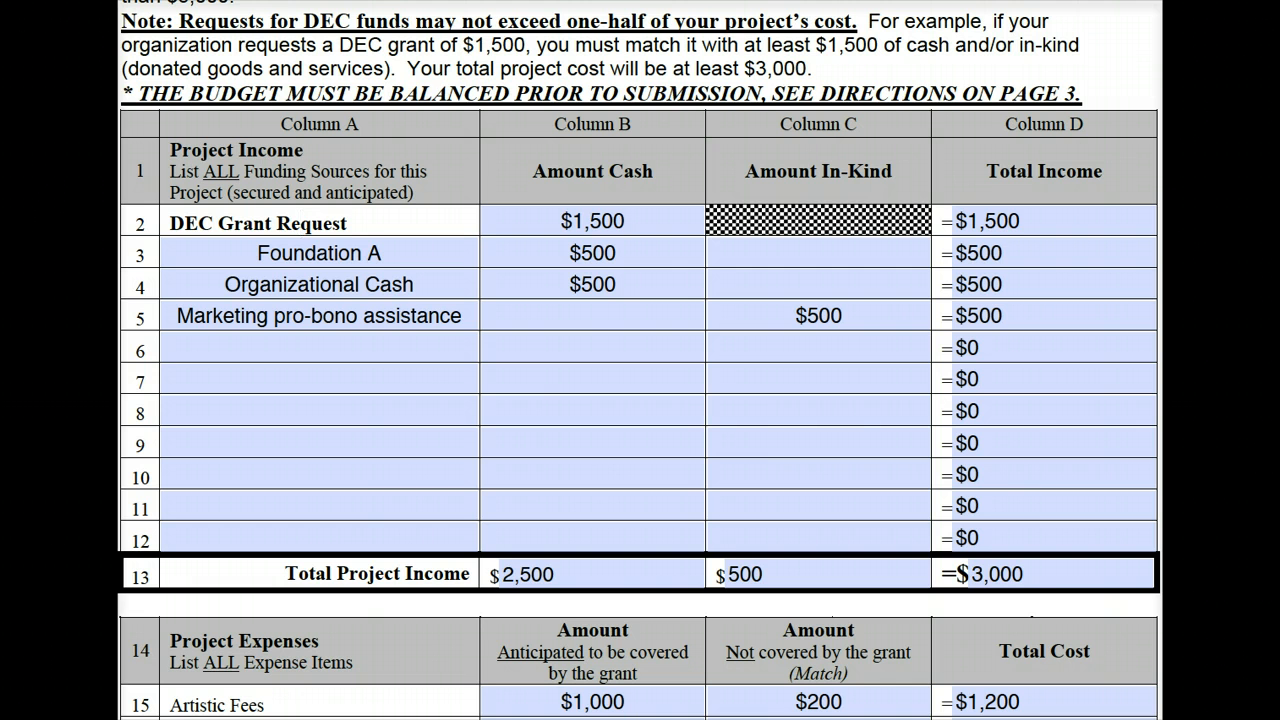
left_click(586, 221)
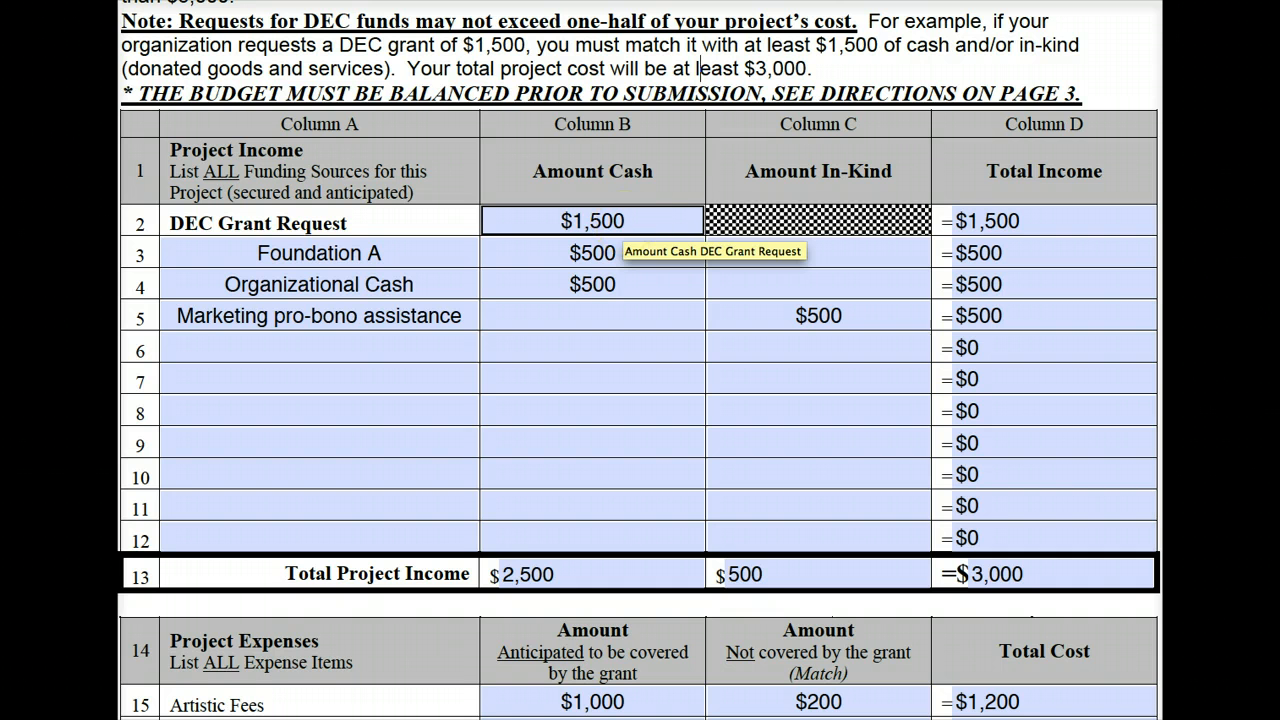
left_click(622, 224)
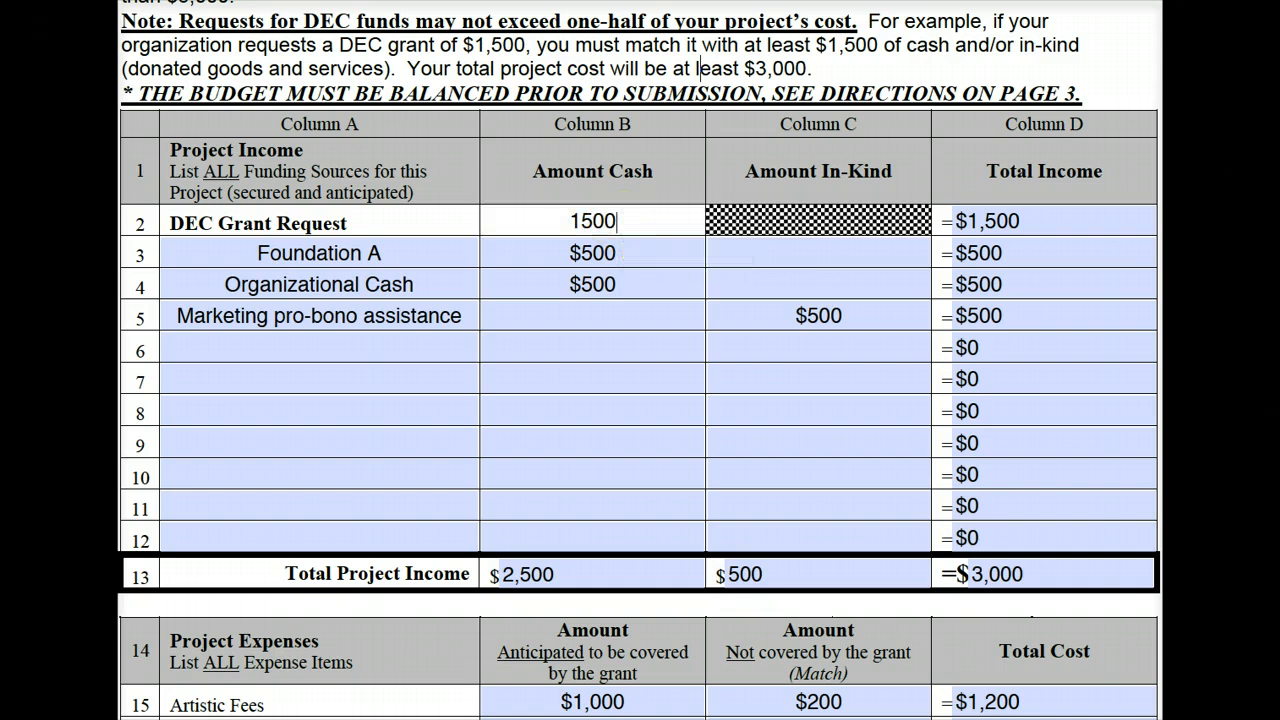
key("Tab")
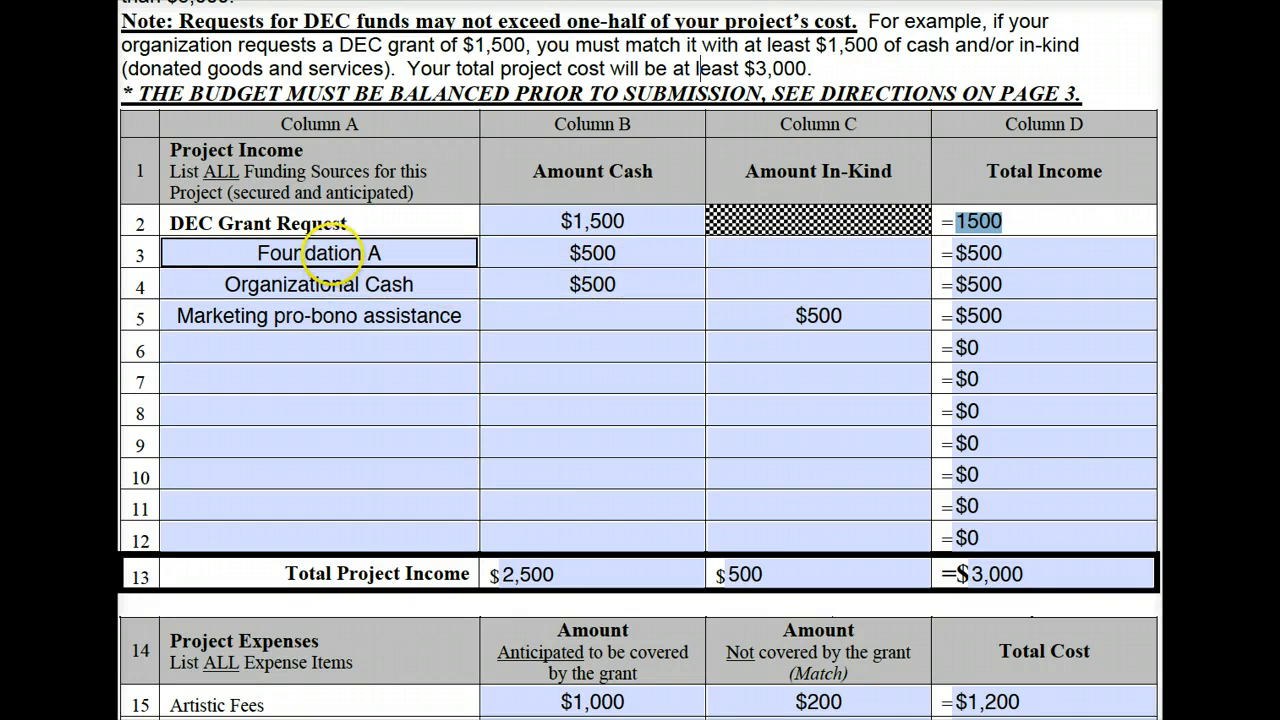
- Review the Foundation A and Organizational Cash income rows, going through their source names, cash, in-kind and total fields
left_click(333, 254)
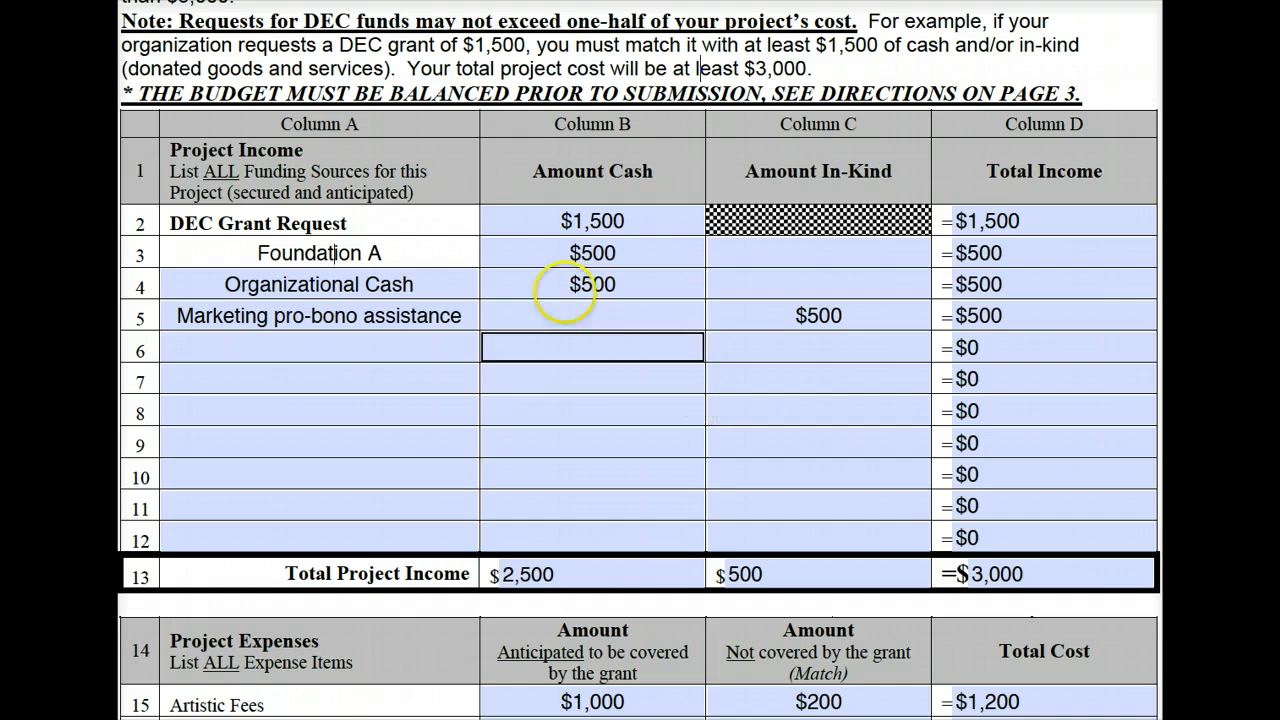
key("Tab")
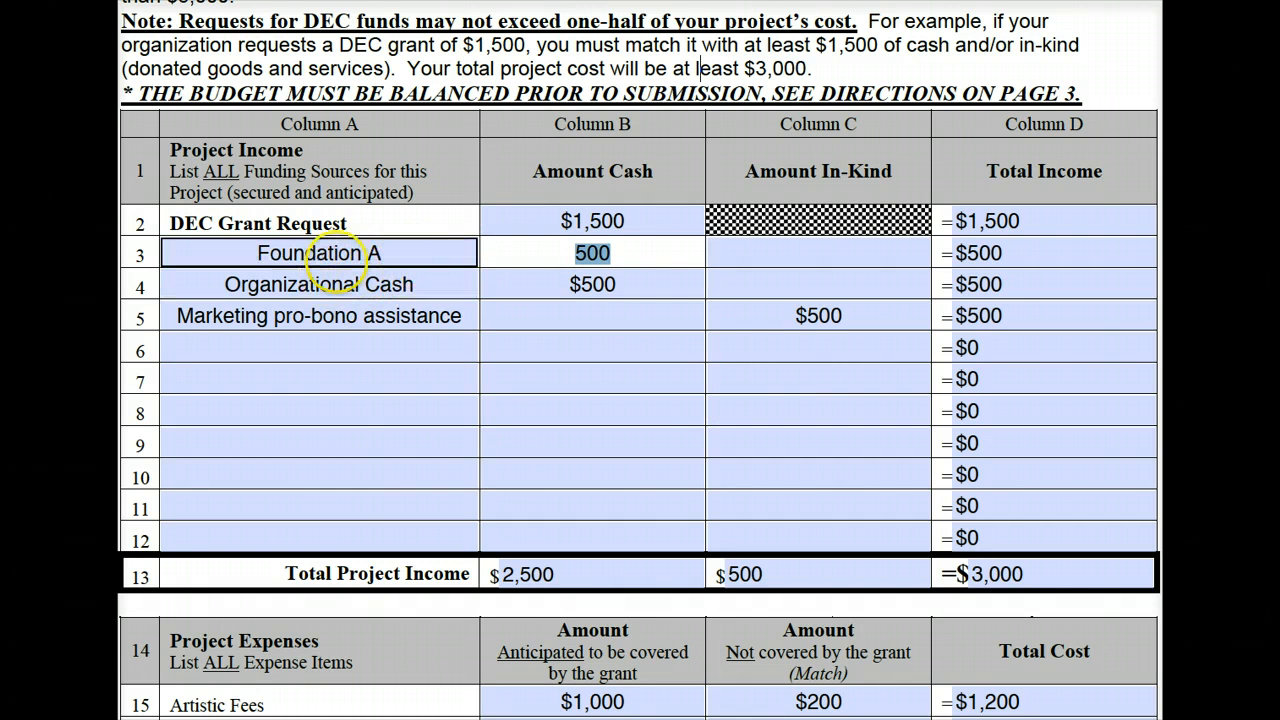
key("Tab")
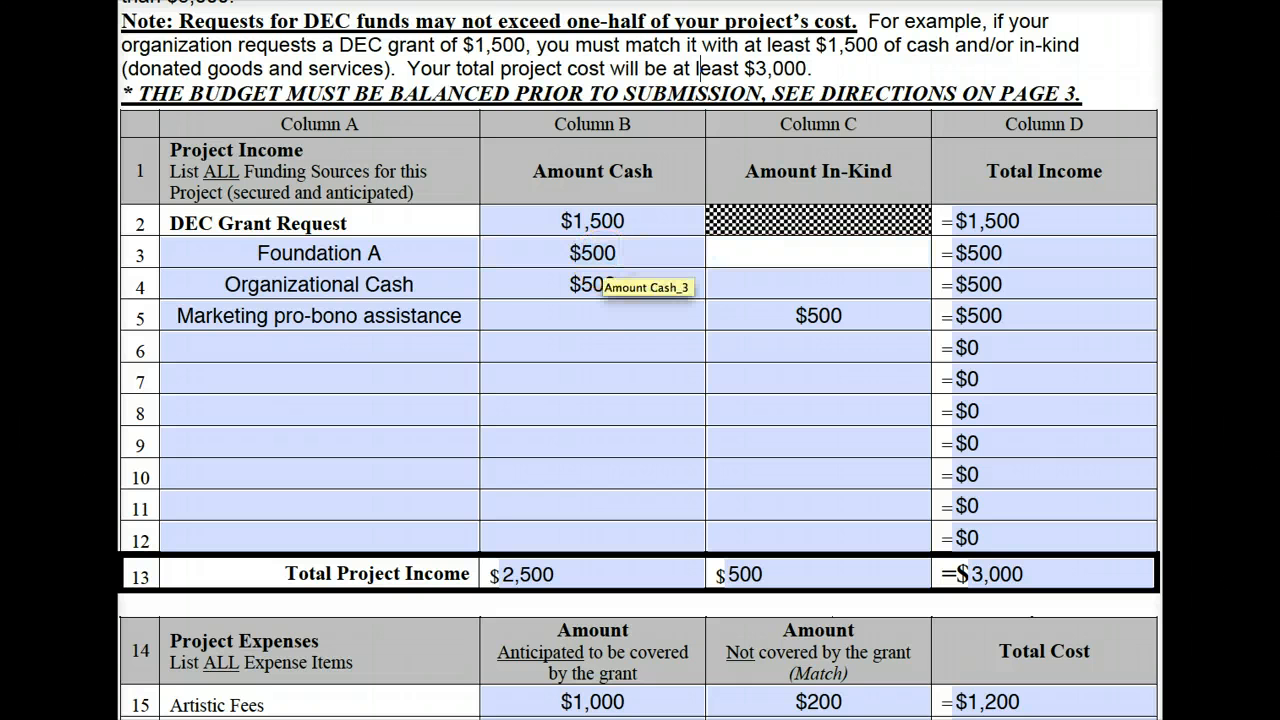
key("Tab")
left_click(557, 280)
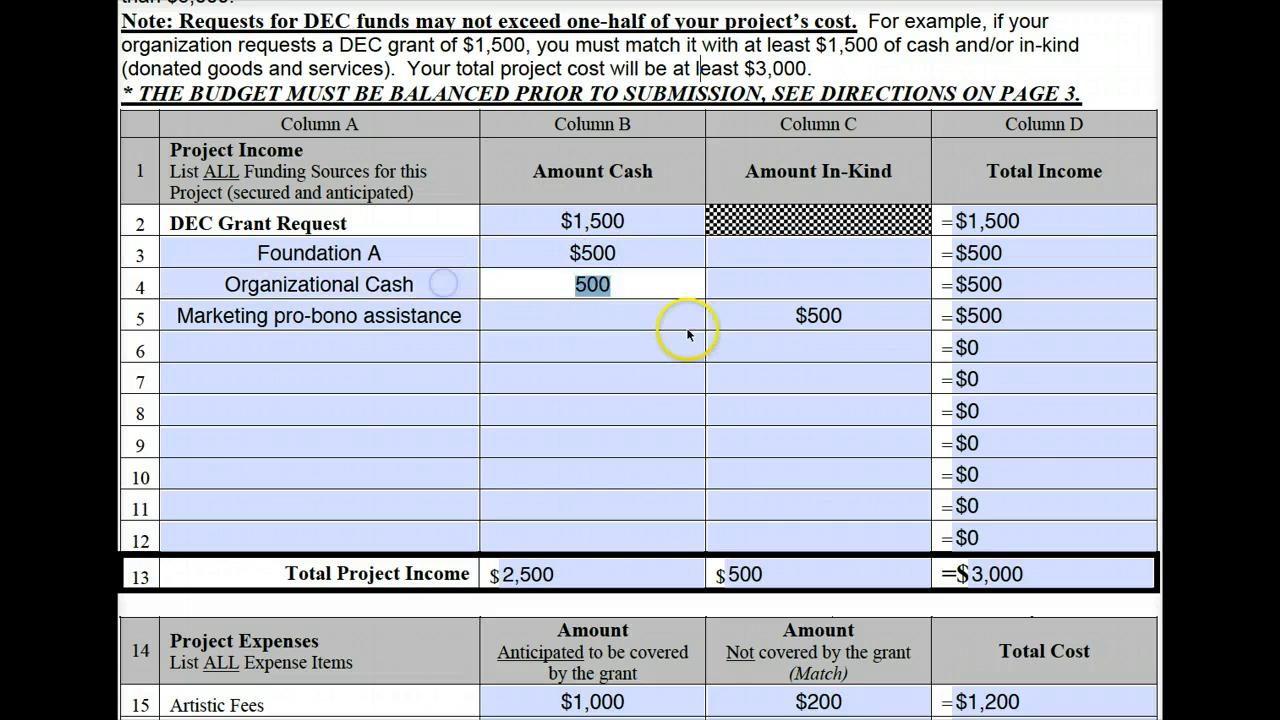
key("Tab")
key("Tab")
key("Tab")
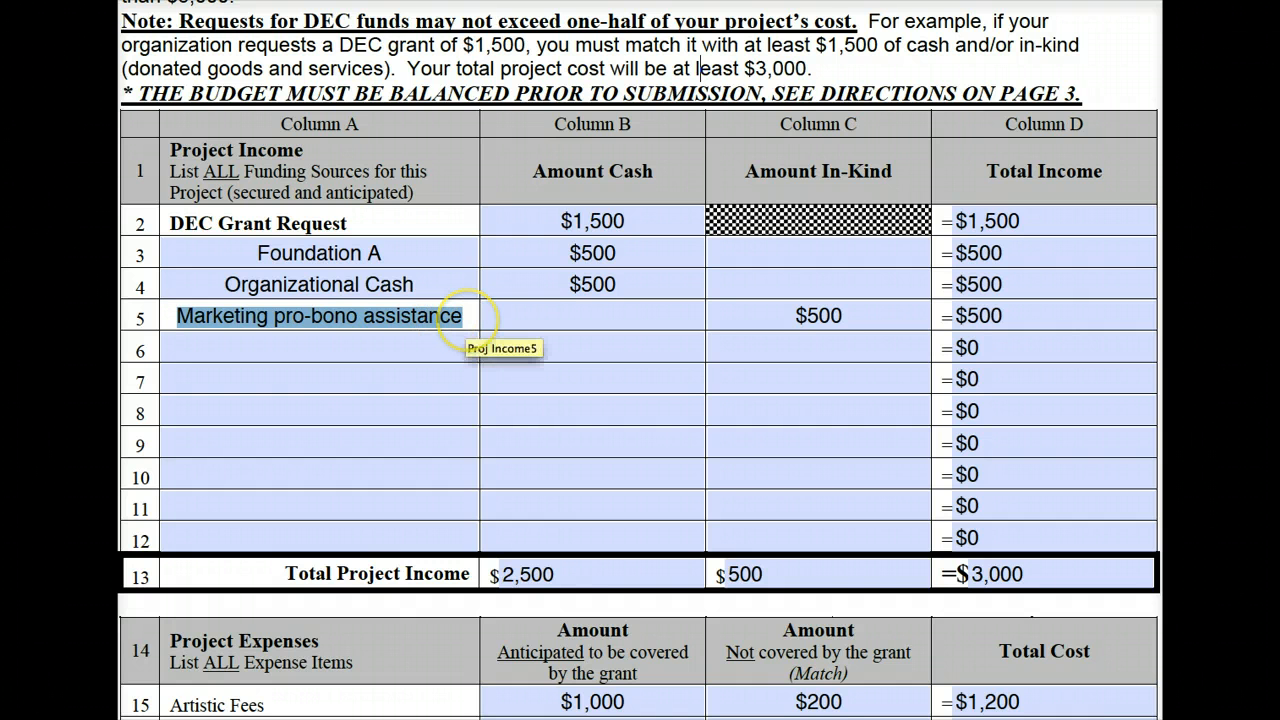
- Examine how the Marketing pro-bono assistance row is entered across the cash, in-kind and total income columns
left_click(473, 318)
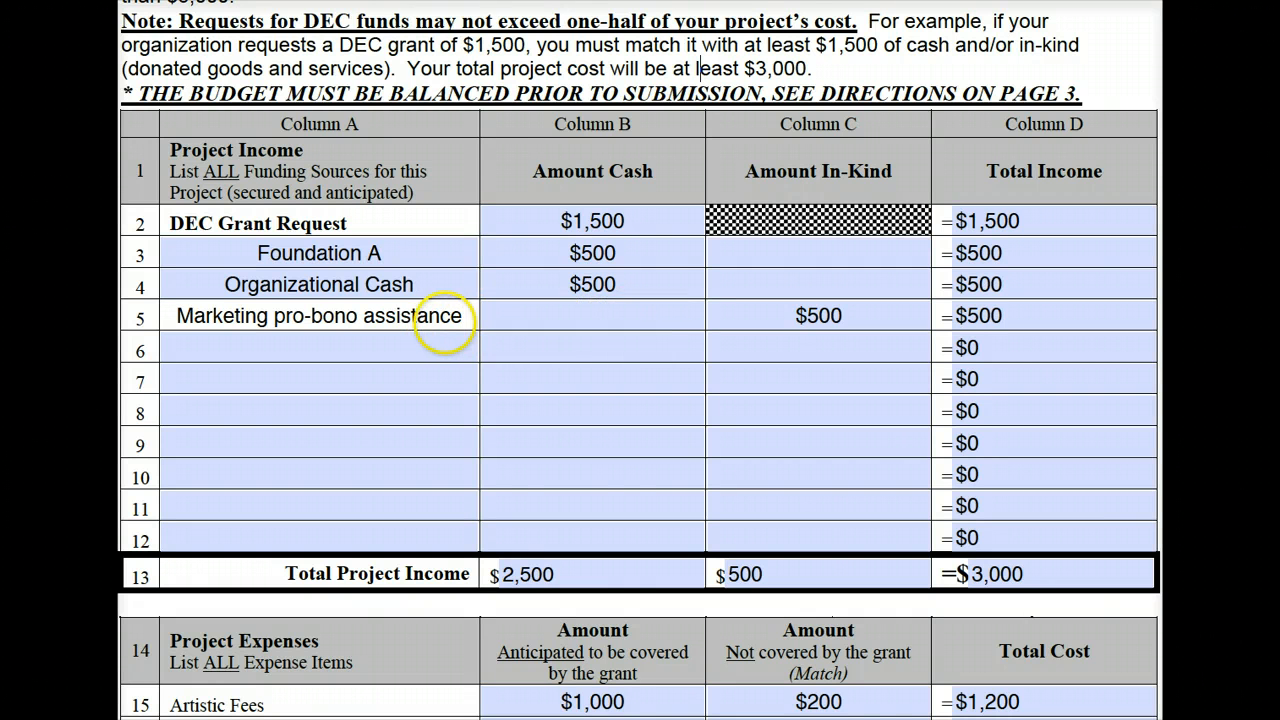
left_click(811, 316)
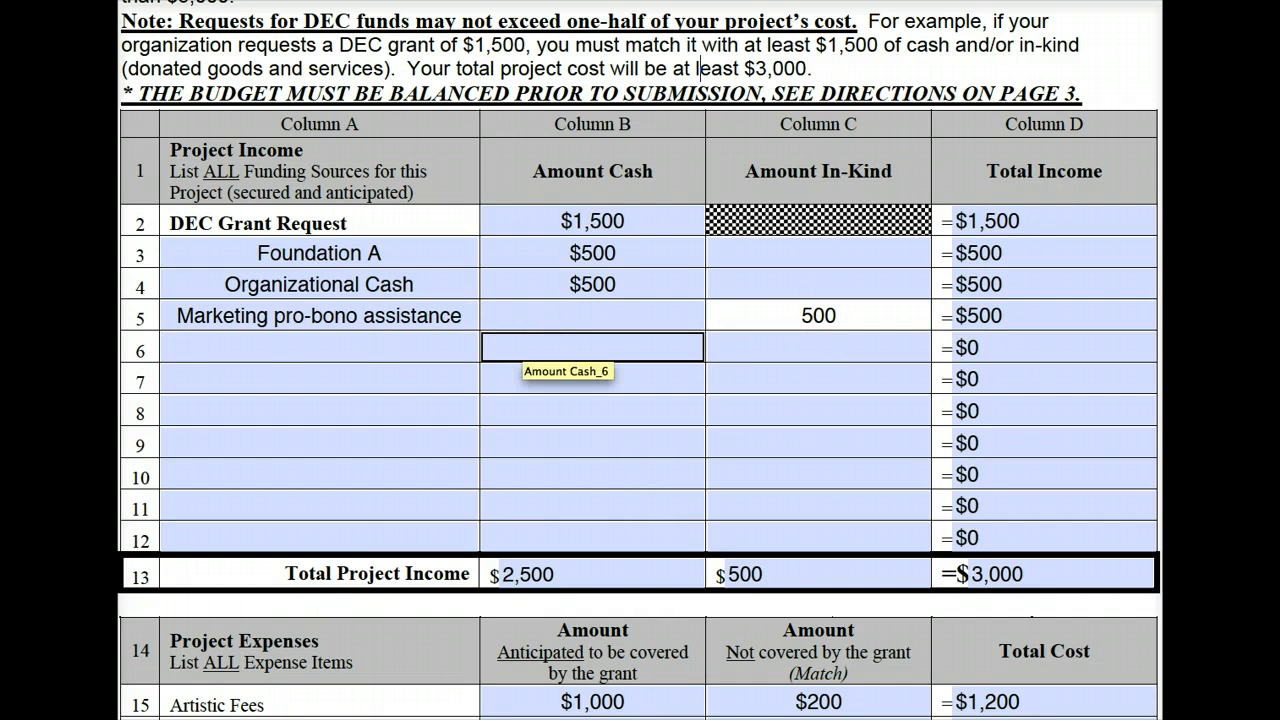
key("Tab")
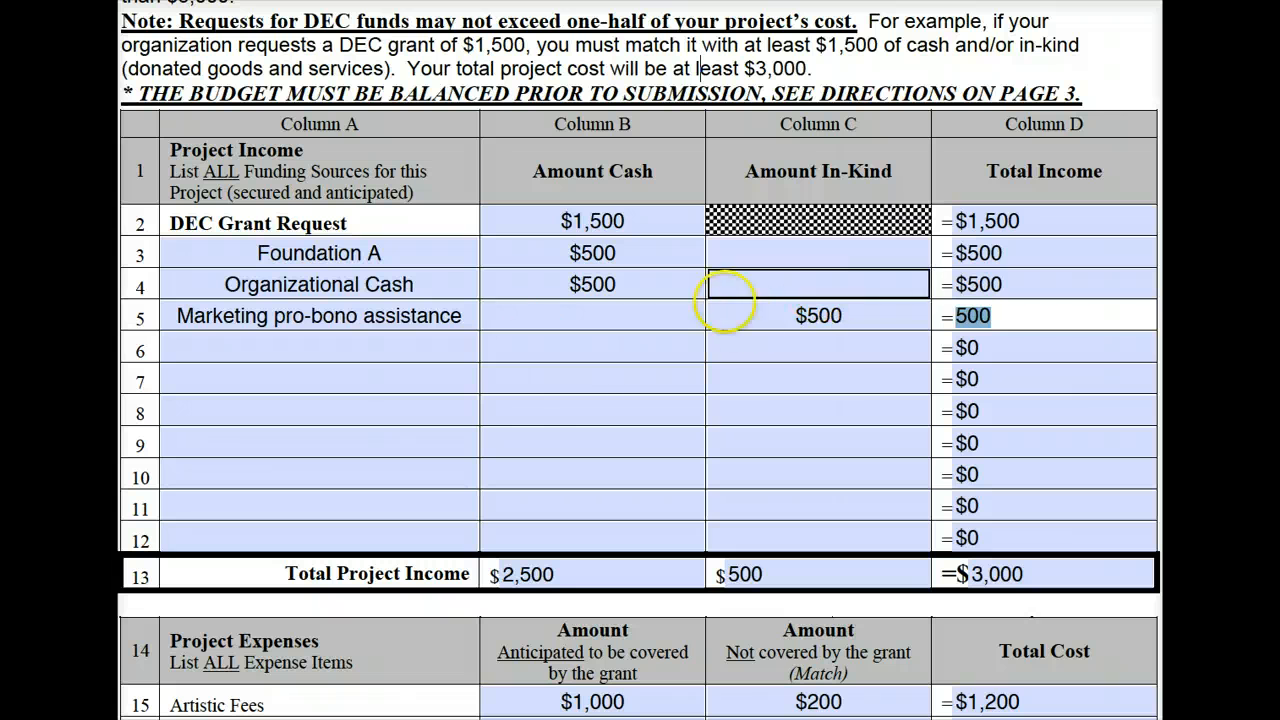
left_click(651, 315)
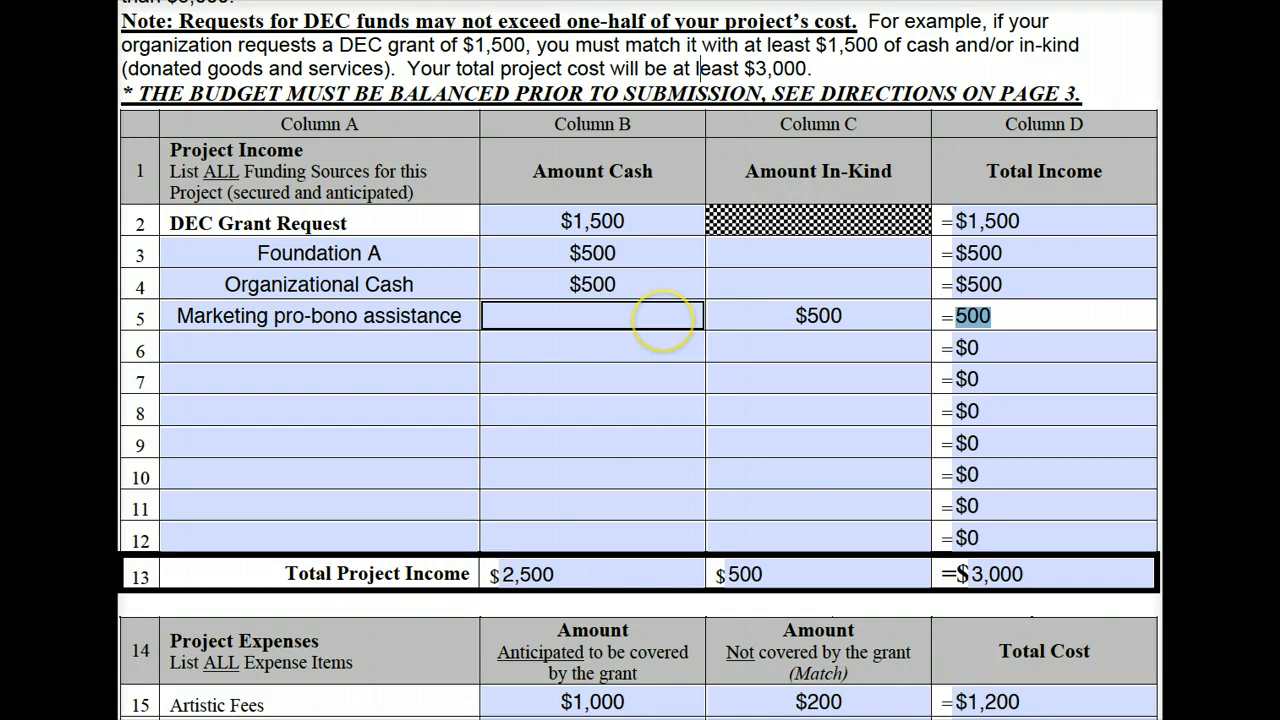
left_click(788, 317)
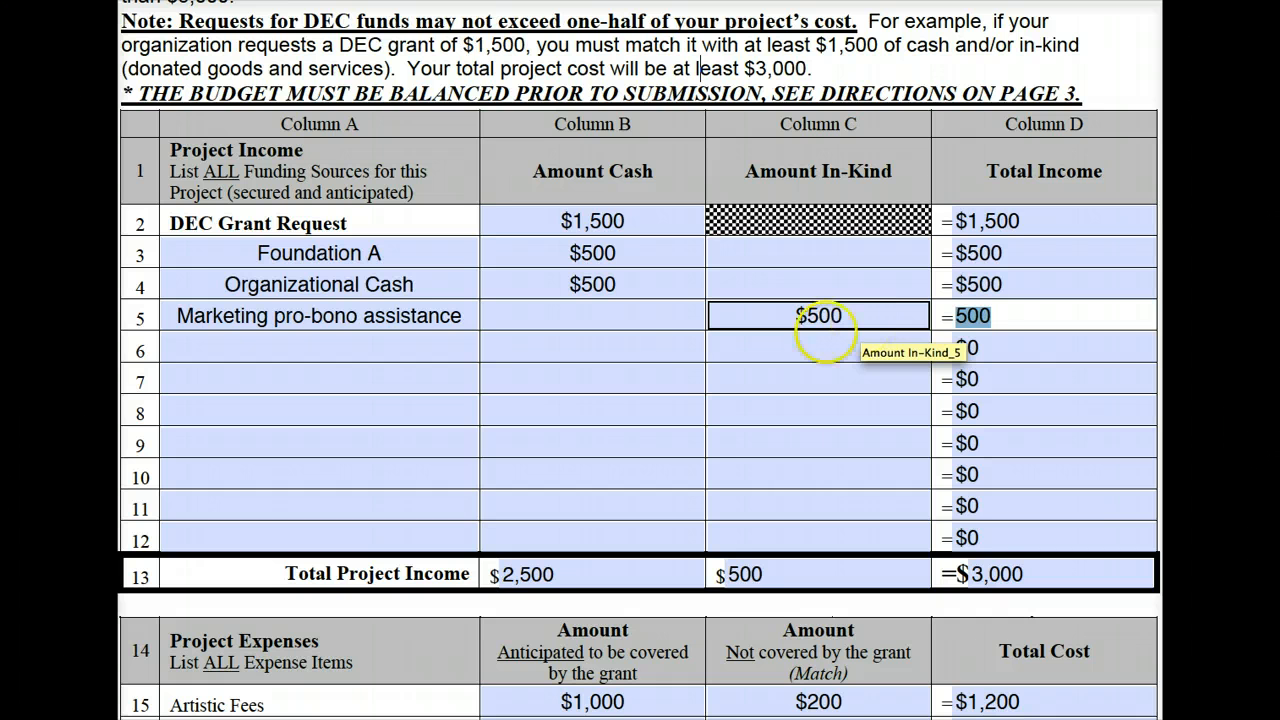
left_click(585, 350)
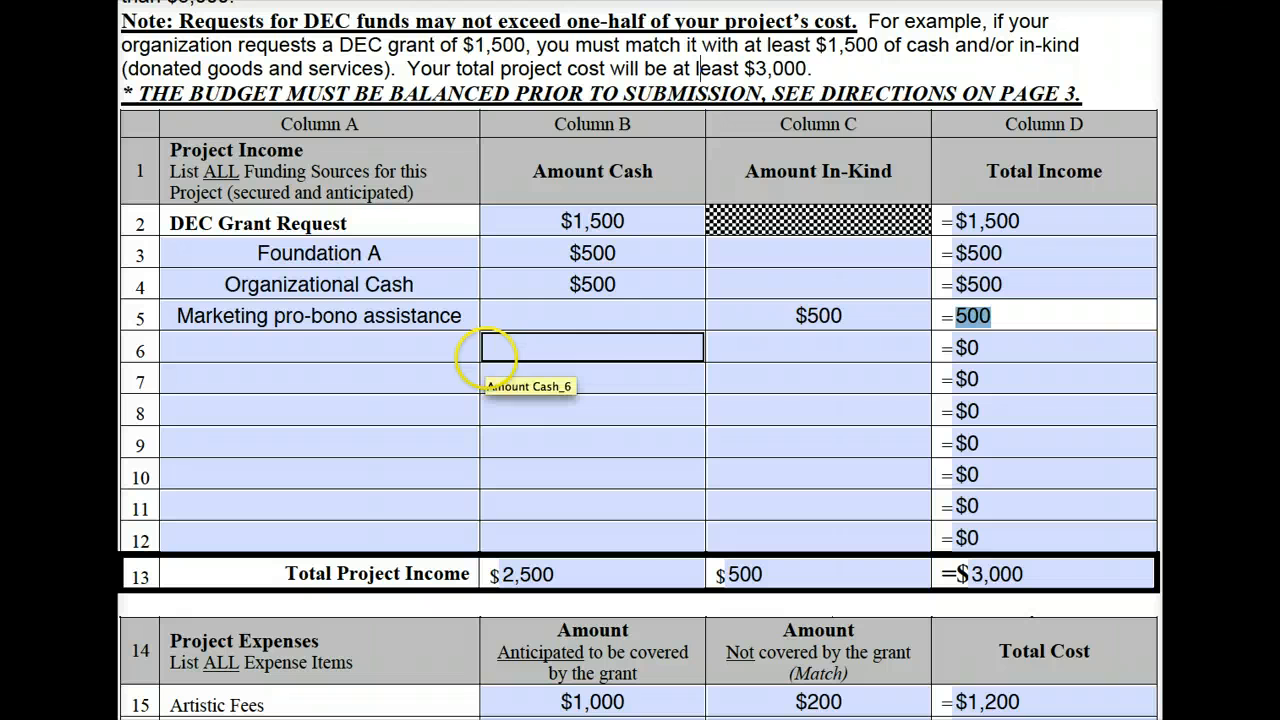
left_click(771, 318)
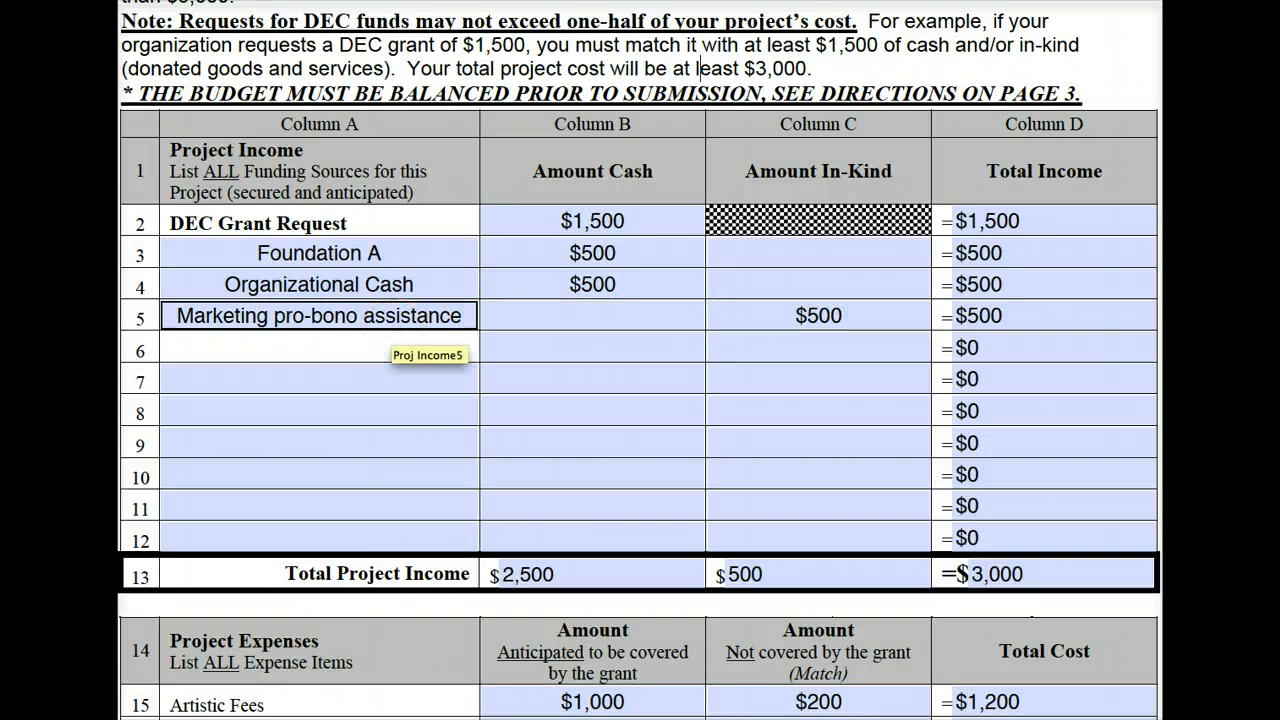
left_click(543, 320)
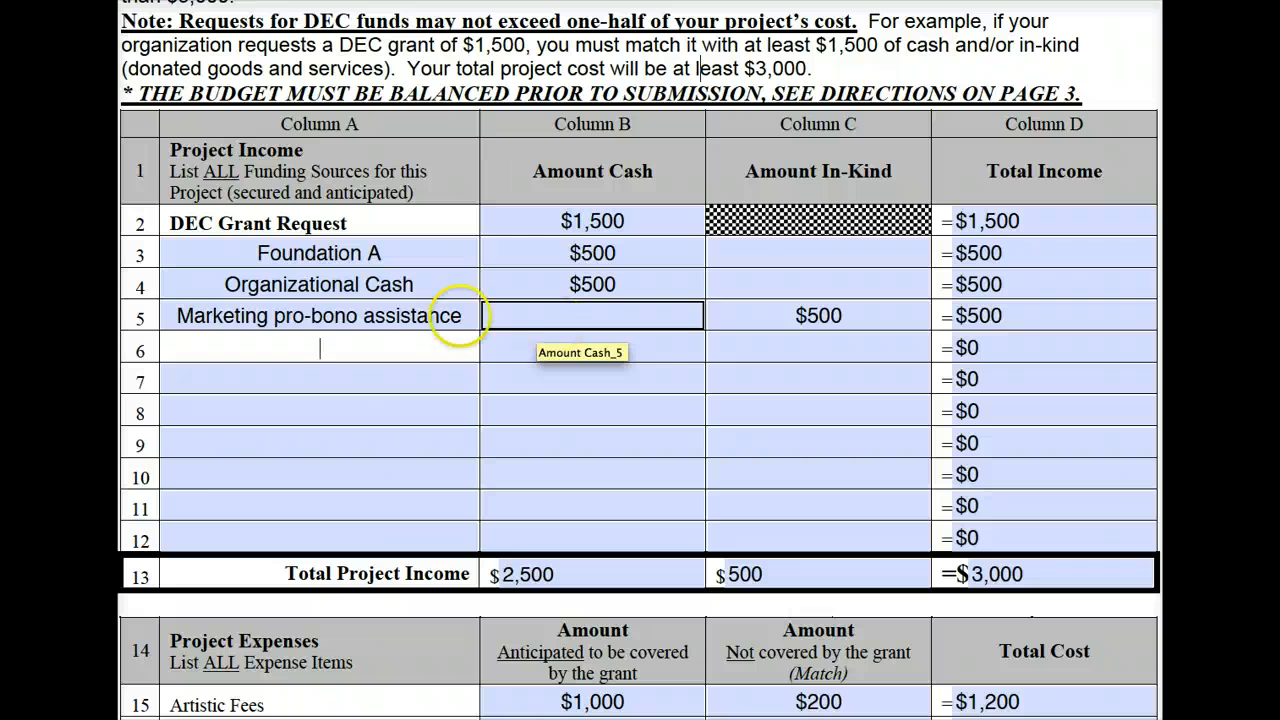
left_click(400, 318)
left_click(530, 221)
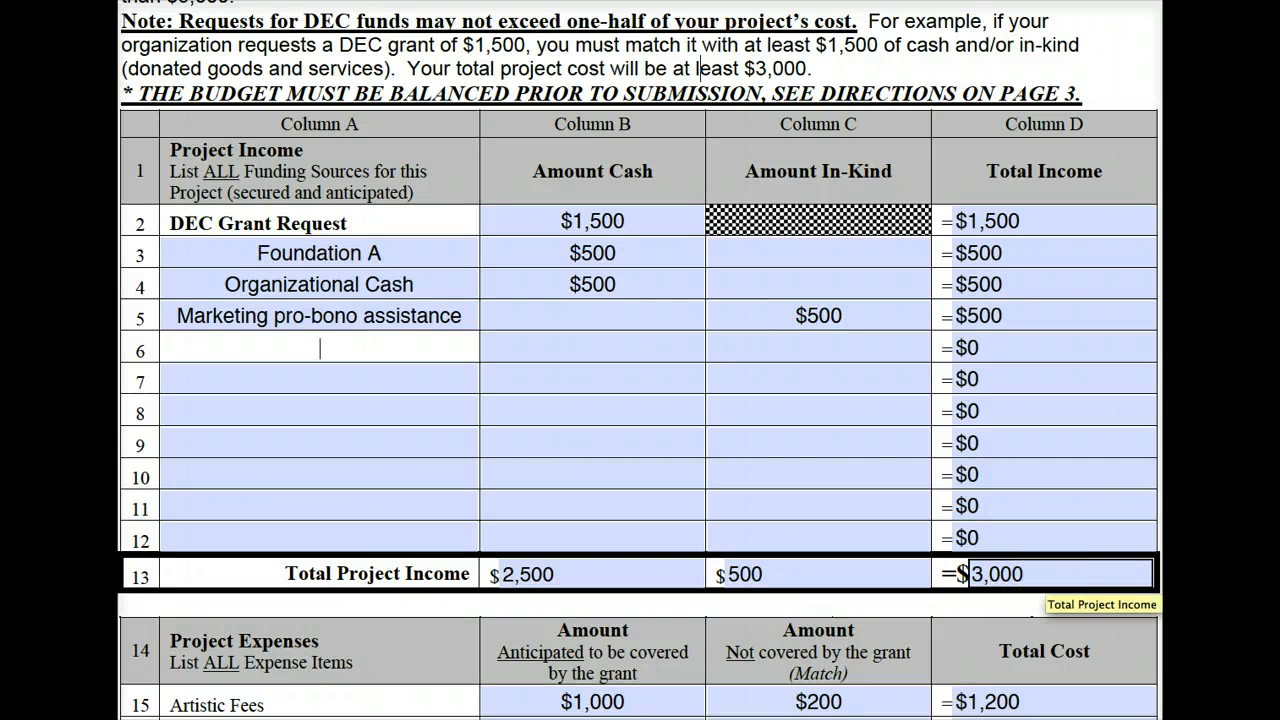
- Review the Project Expenses categories, including the blank lines for other expense items and the Artistic Fees row
scroll(1044, 576, "down", 5)
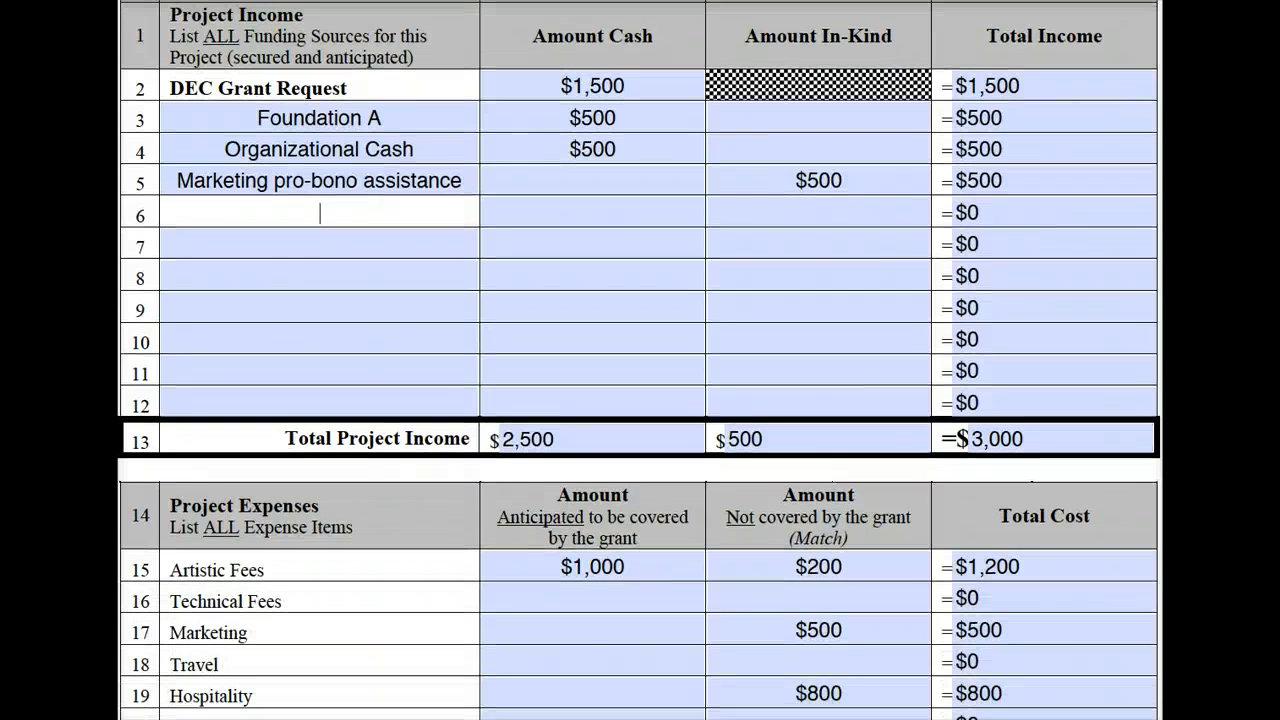
scroll(1044, 576, "down", 3)
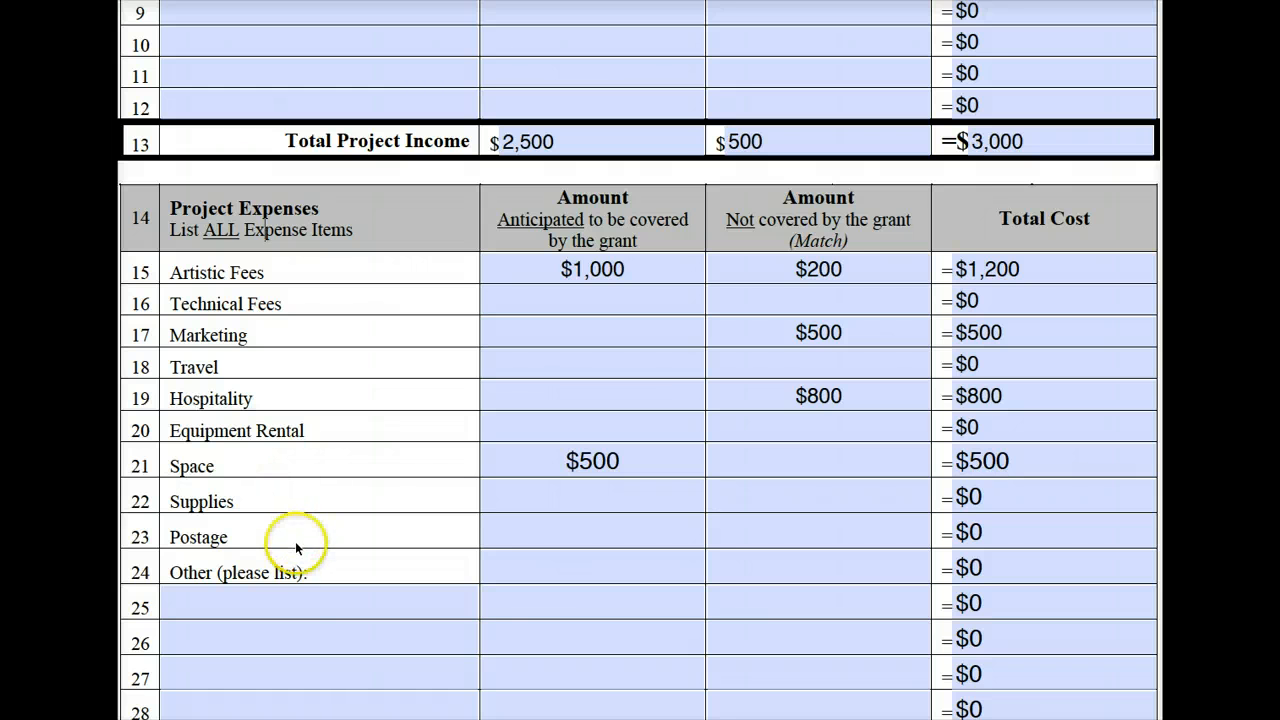
left_click(280, 605)
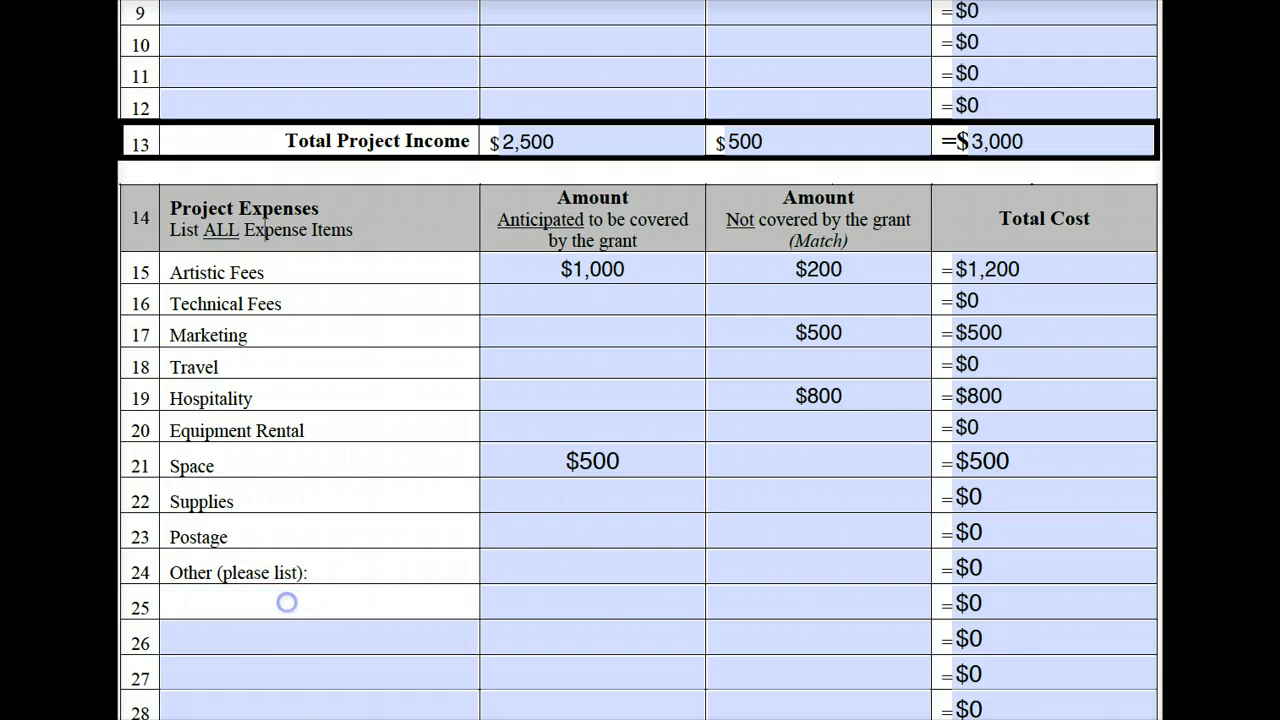
left_click(322, 640)
left_click(336, 604)
left_click(345, 273)
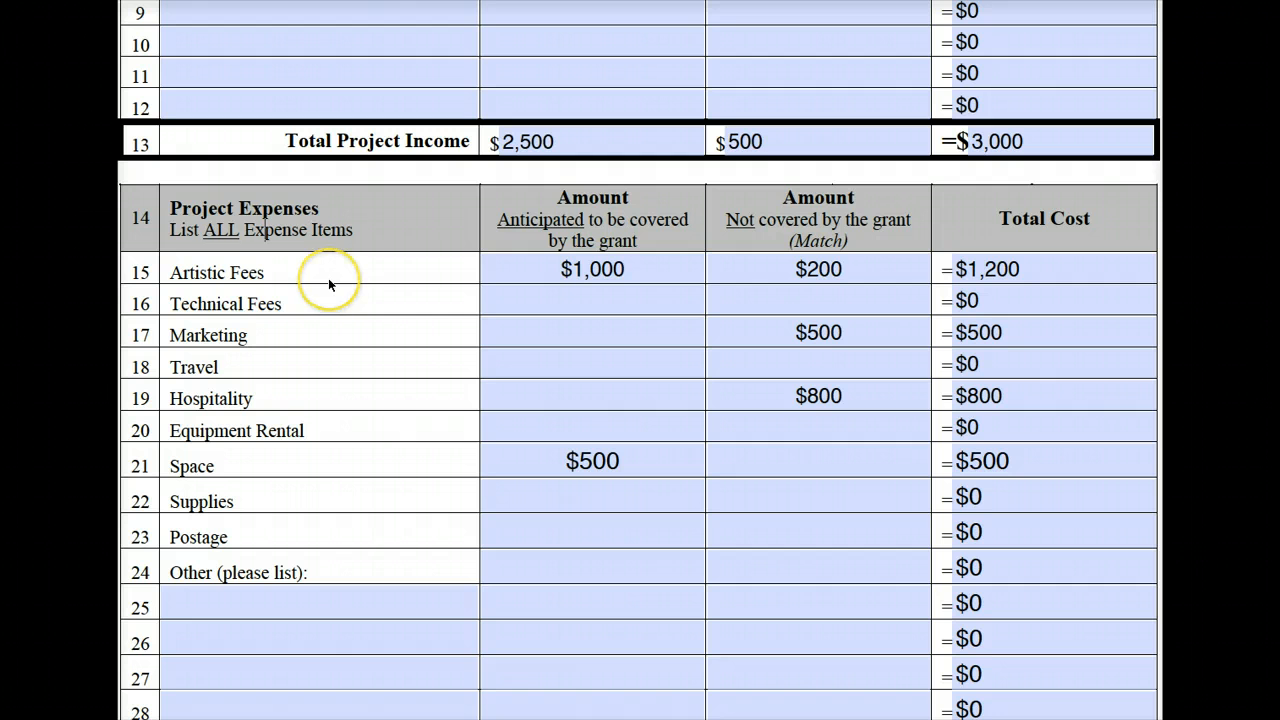
- Compare the grant-covered and match columns of the Project Expenses table, using the Artistic Fees row as the example
left_click(557, 195)
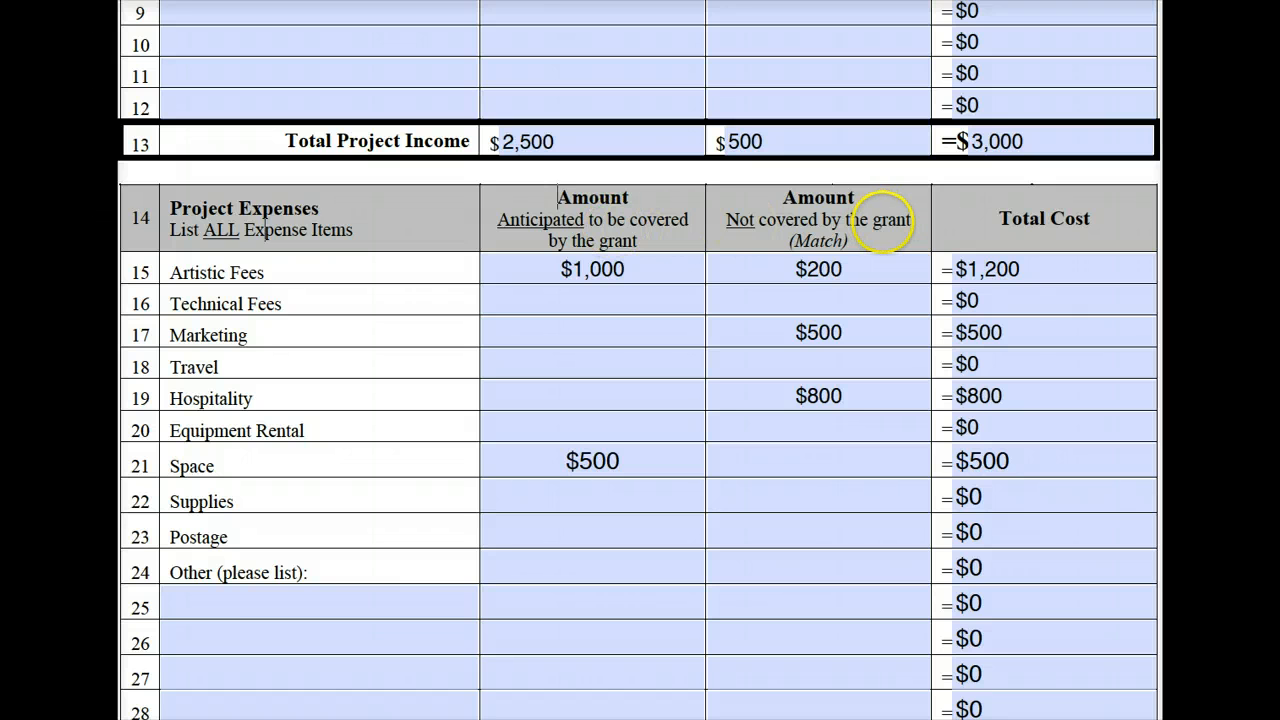
left_click(882, 222)
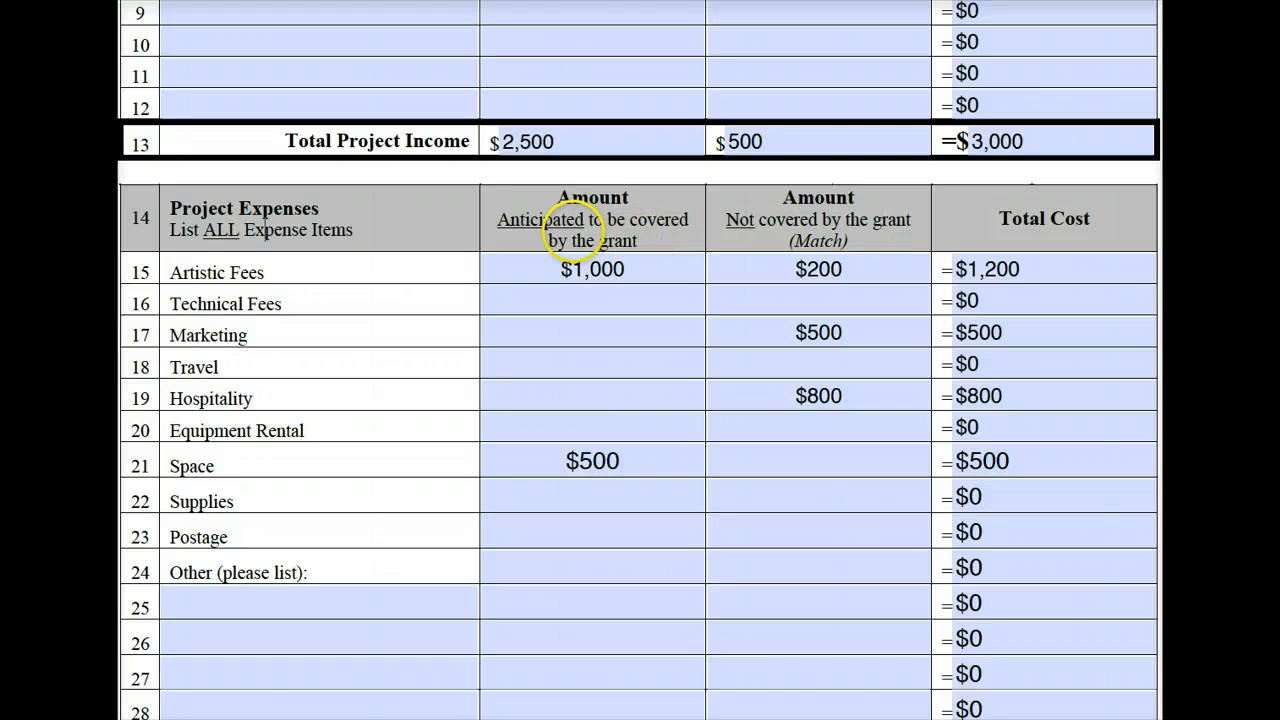
left_click(525, 270)
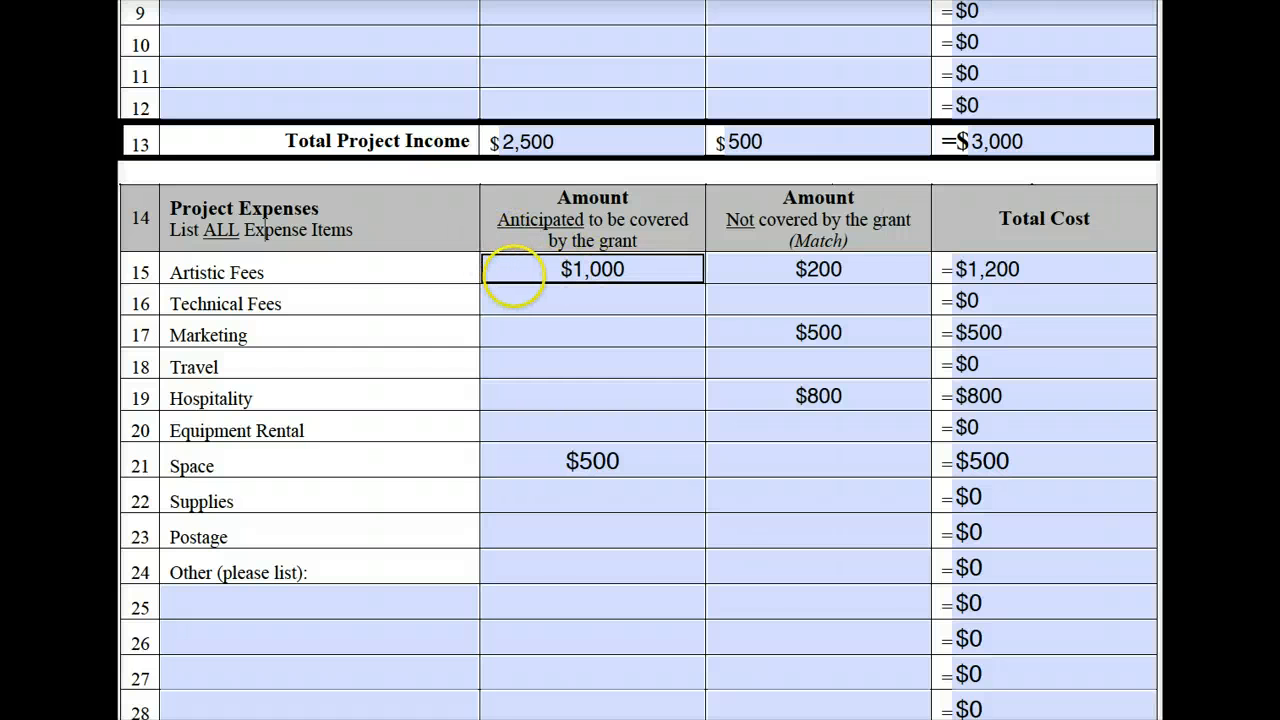
left_click(843, 271)
left_click(609, 284)
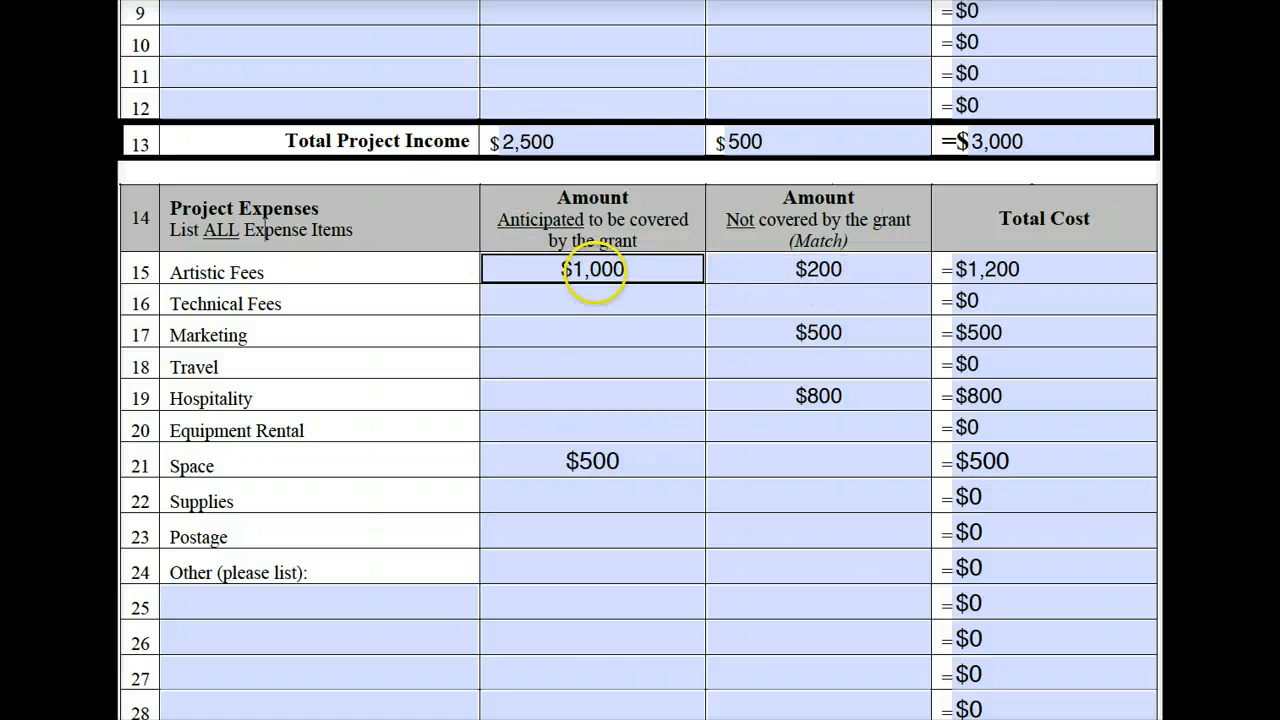
left_click(820, 267)
left_click(600, 270)
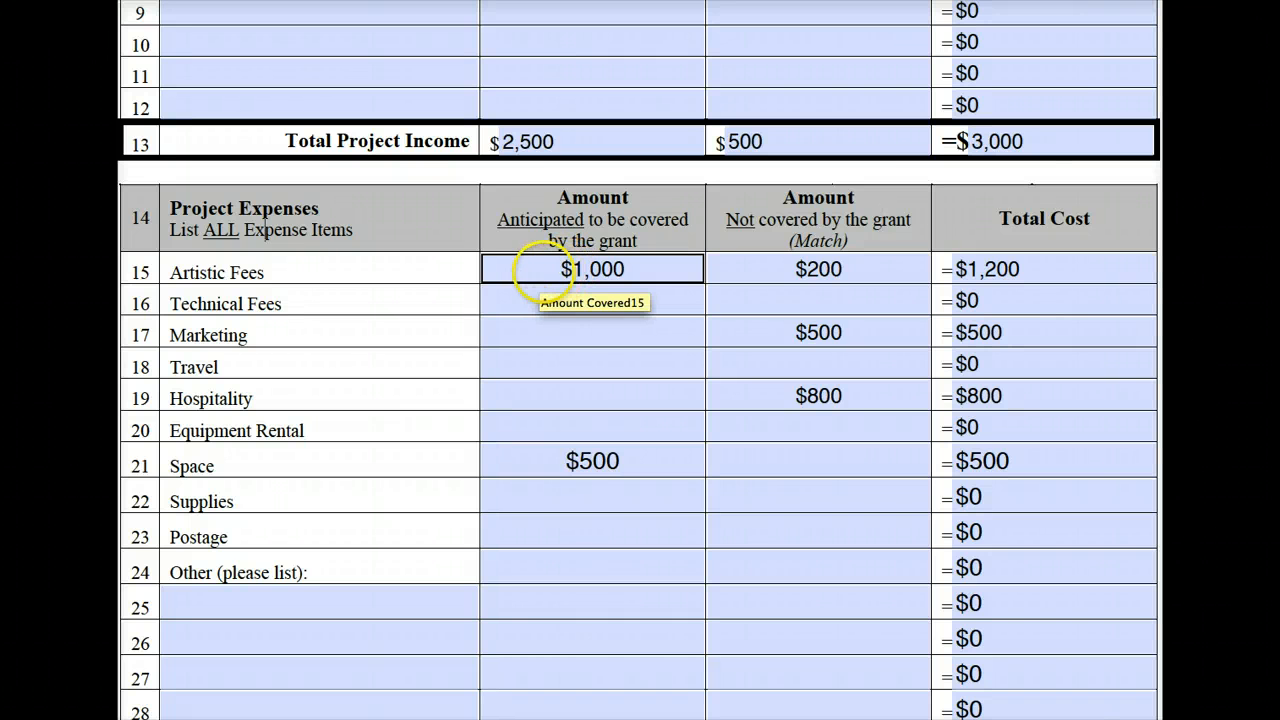
left_click(860, 271)
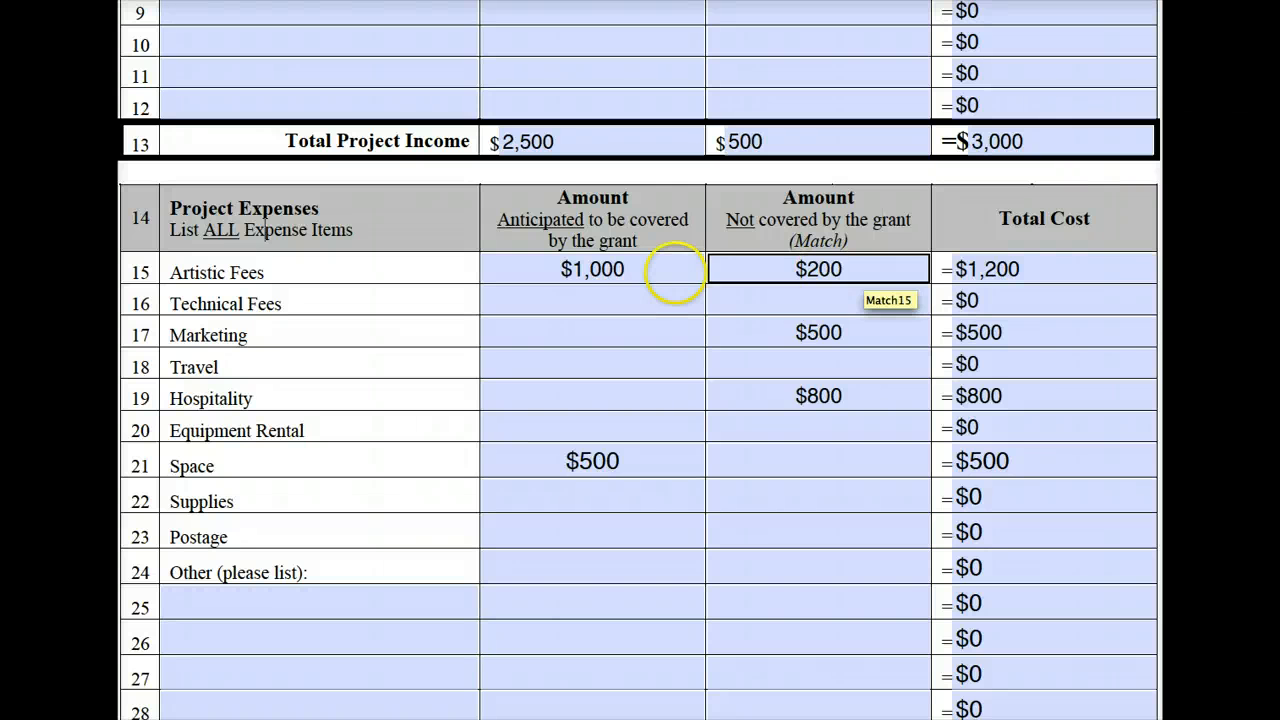
left_click(658, 281)
left_click(622, 295)
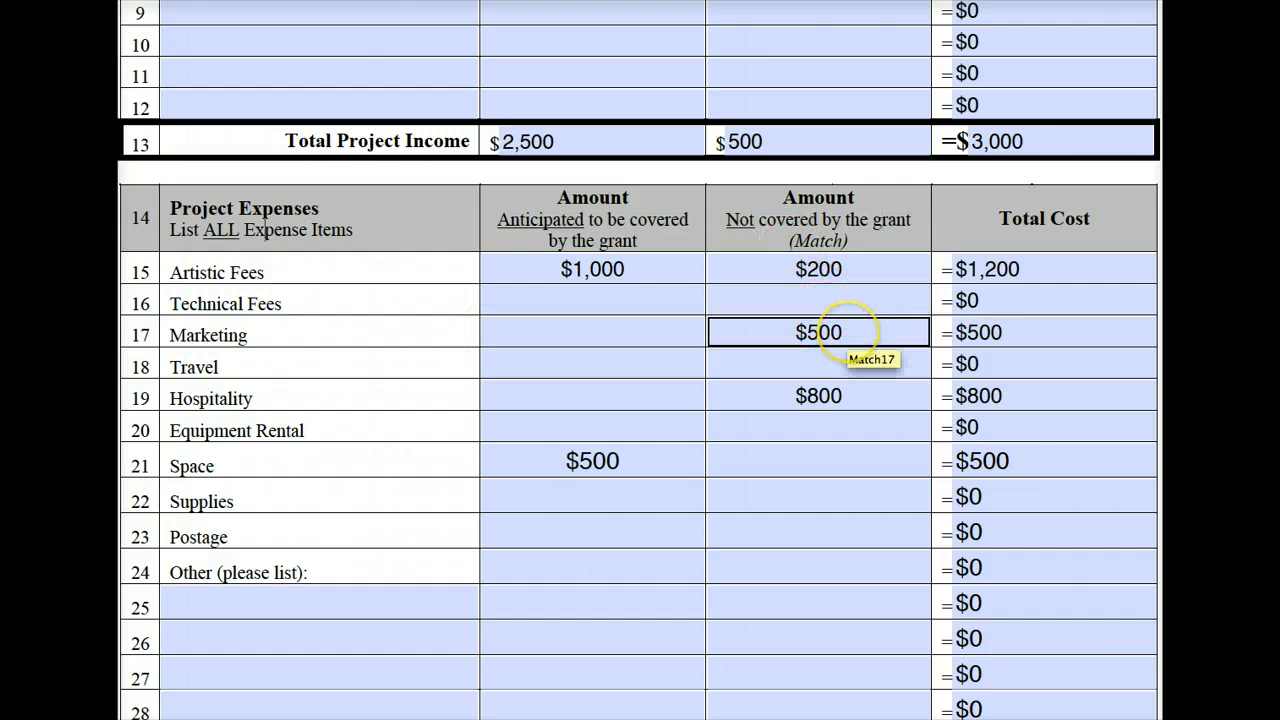
- Compare the Marketing match expense with the in-kind marketing income, and check the grant-covered amount in Total Project Expenses
scroll(855, 330, "up", 5)
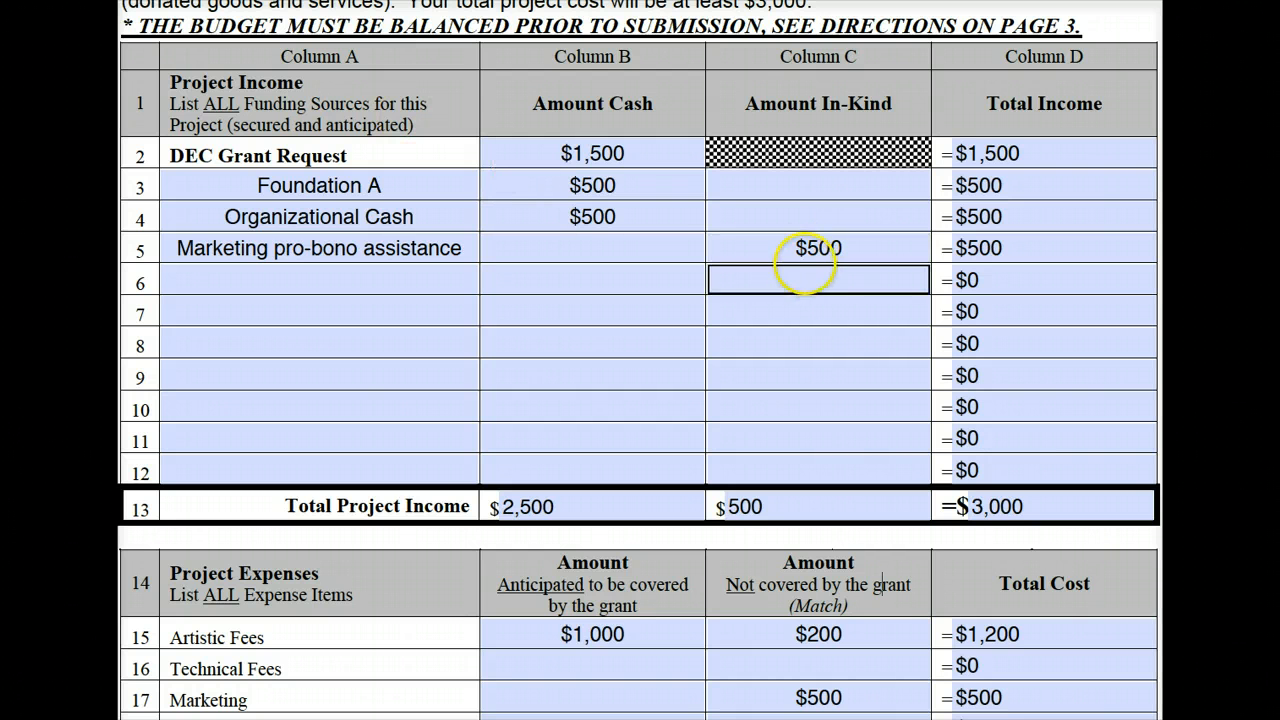
scroll(843, 403, "down", 3)
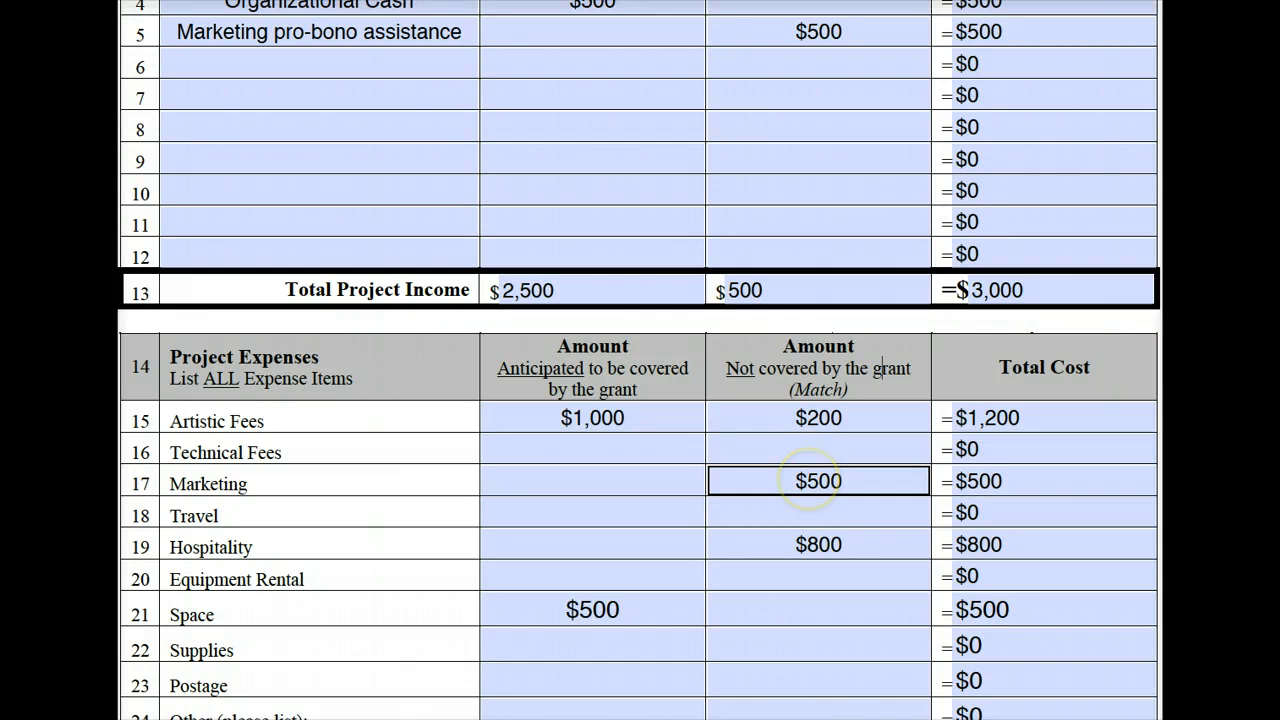
scroll(822, 485, "down", 3)
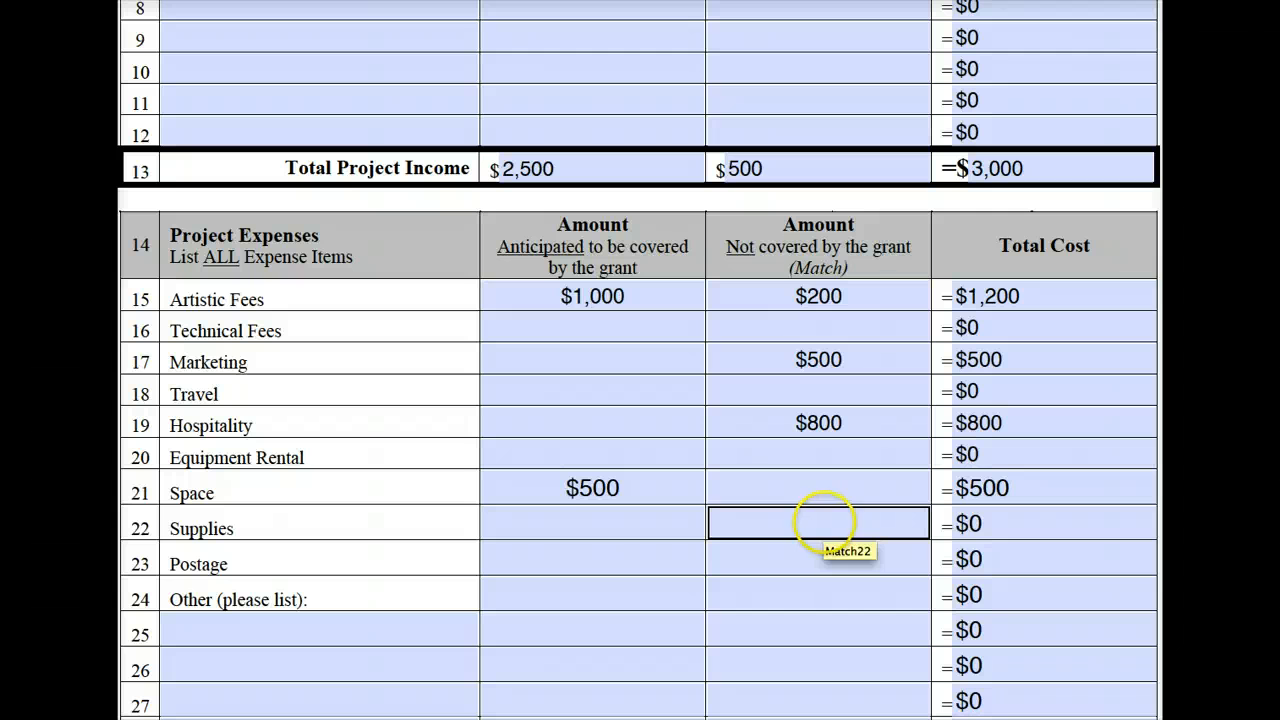
scroll(817, 522, "down", 2)
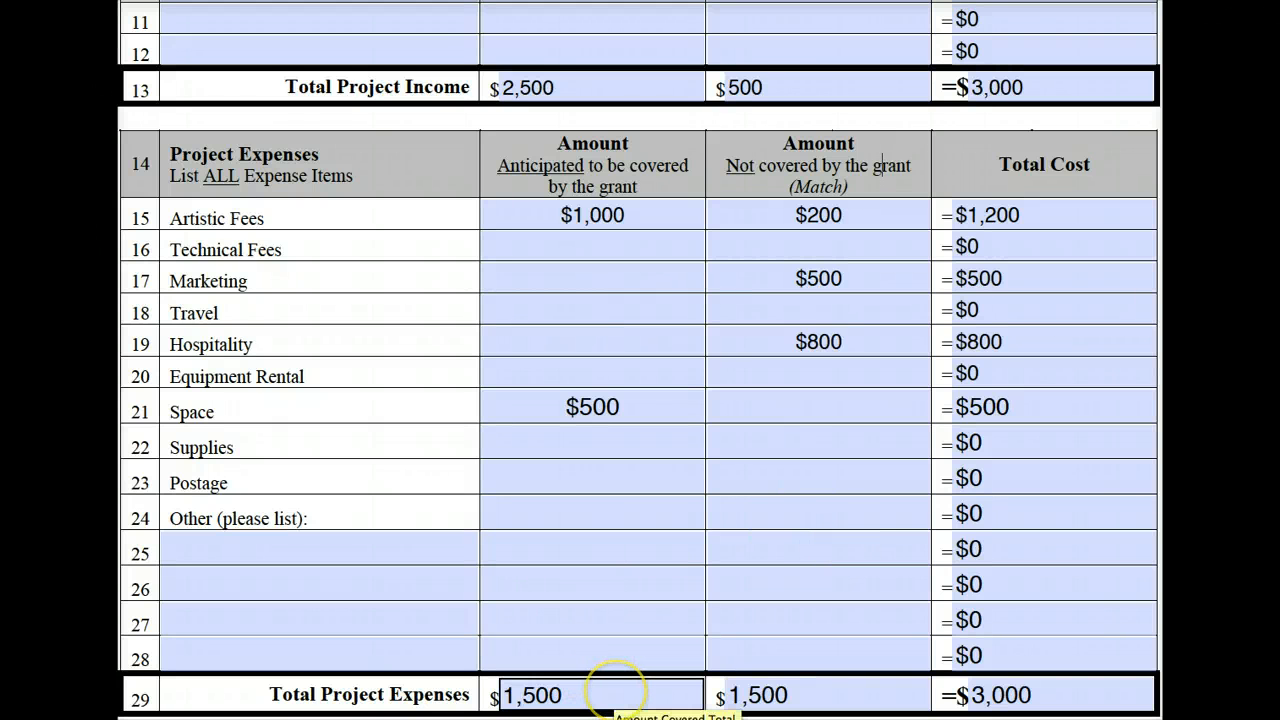
left_click(614, 690)
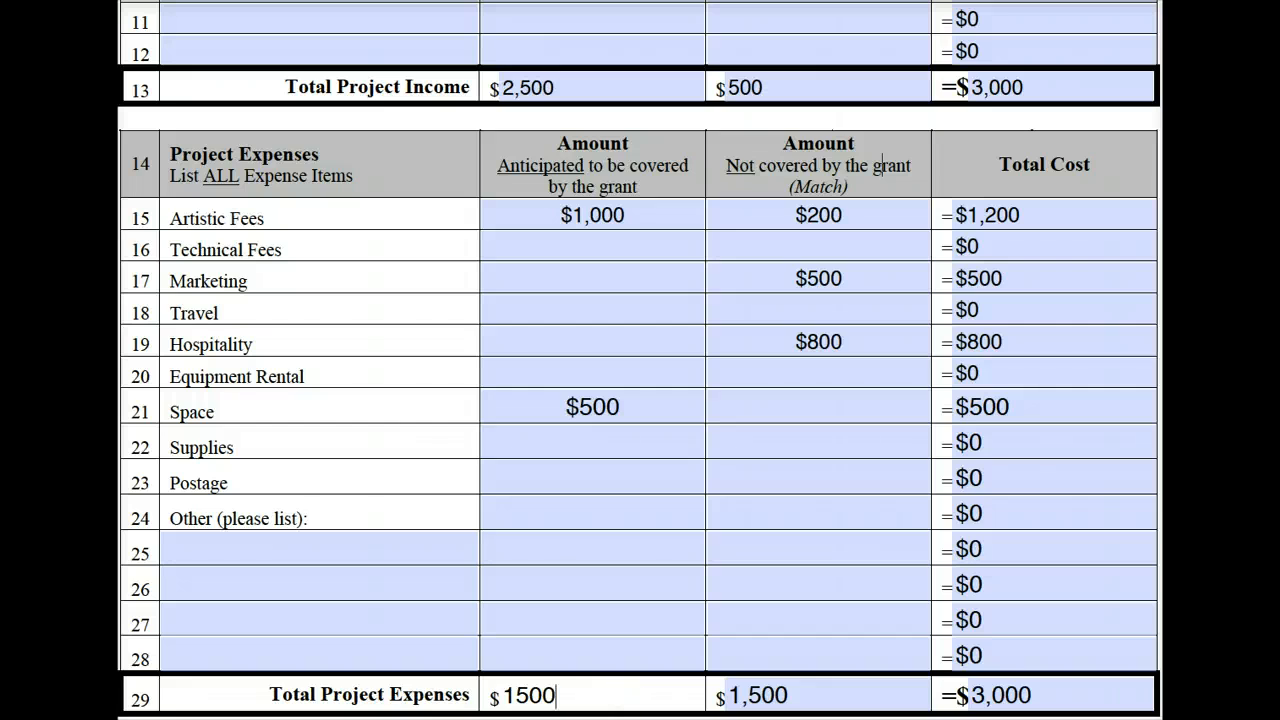
- Compare the DEC Grant Request cash amount with the grant-covered amount in the Total Project Expenses row
scroll(614, 688, "up", 5)
scroll(649, 534, "up", 1)
left_click(578, 152)
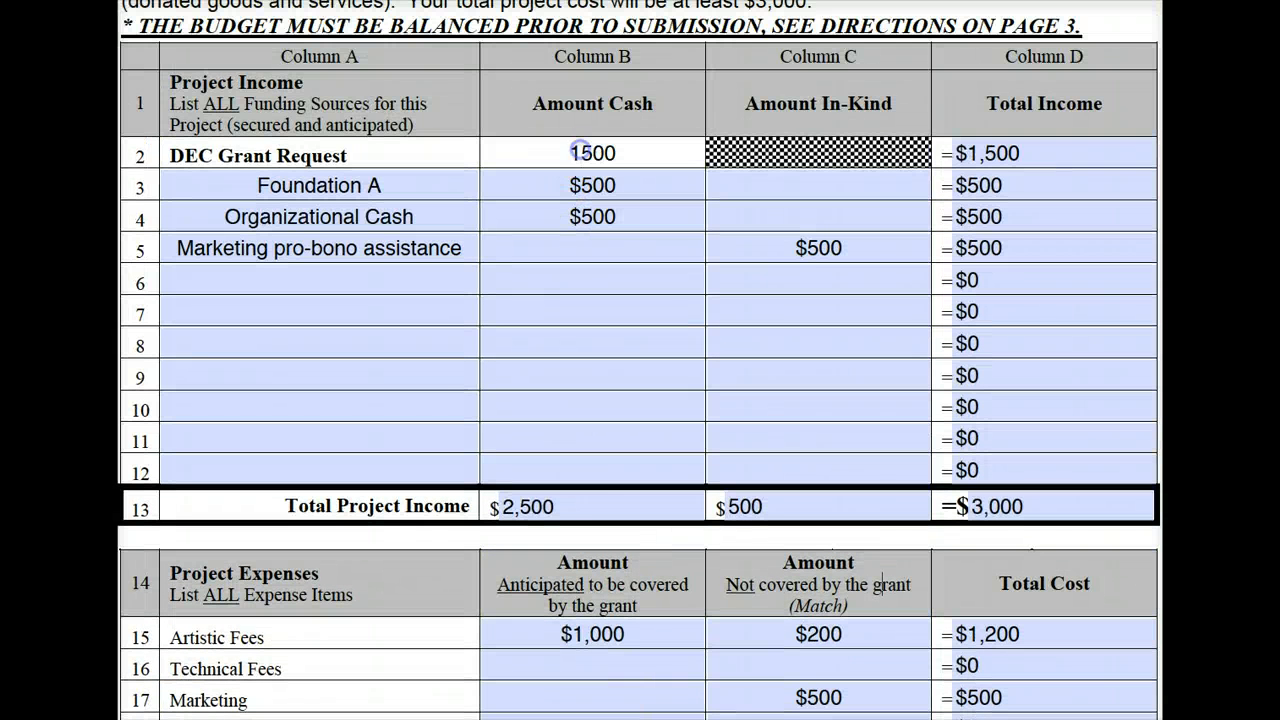
scroll(636, 532, "down", 5)
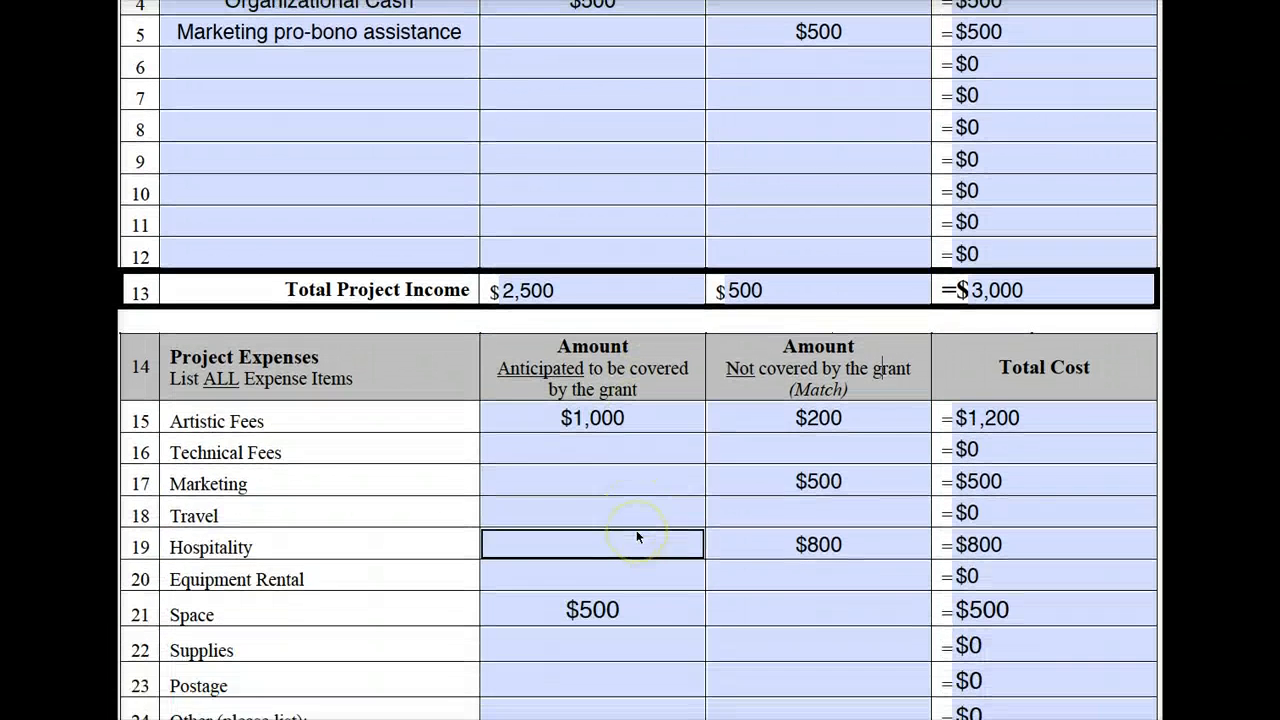
scroll(636, 530, "down", 3)
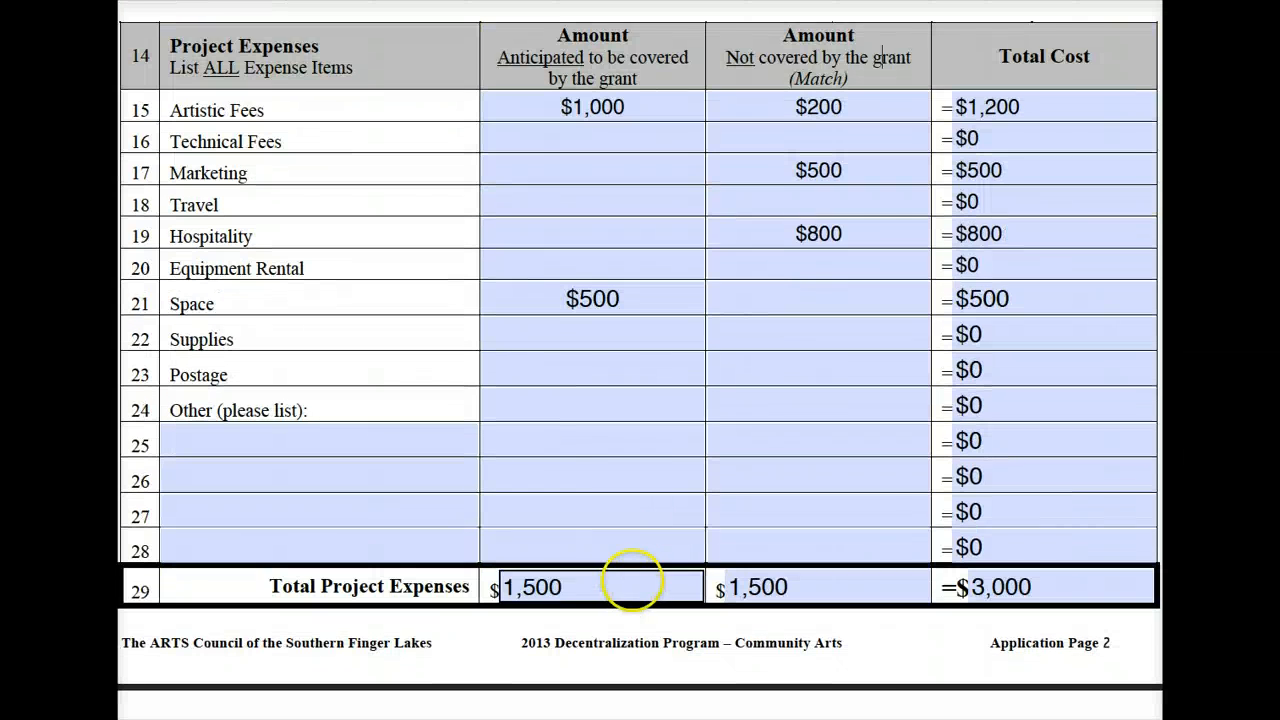
left_click(633, 583)
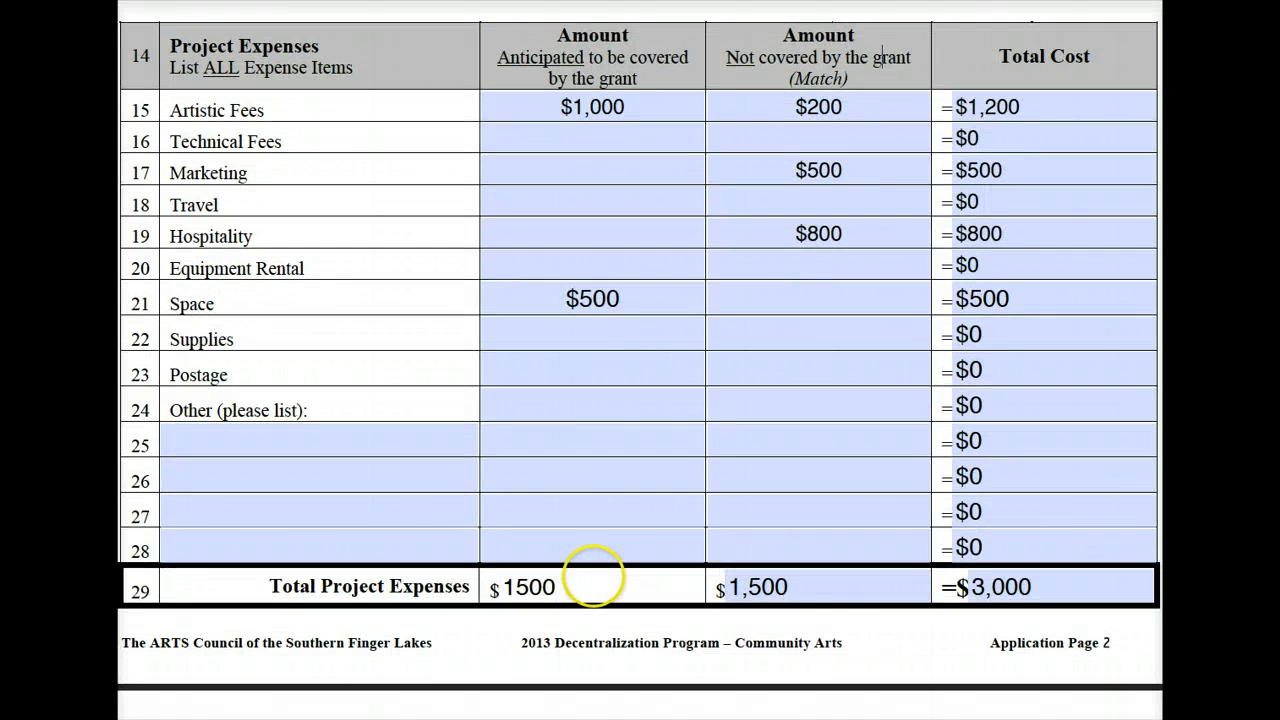
- Check the match amount in Total Project Expenses and compare the total project cost with Total Project Income
left_click(886, 591)
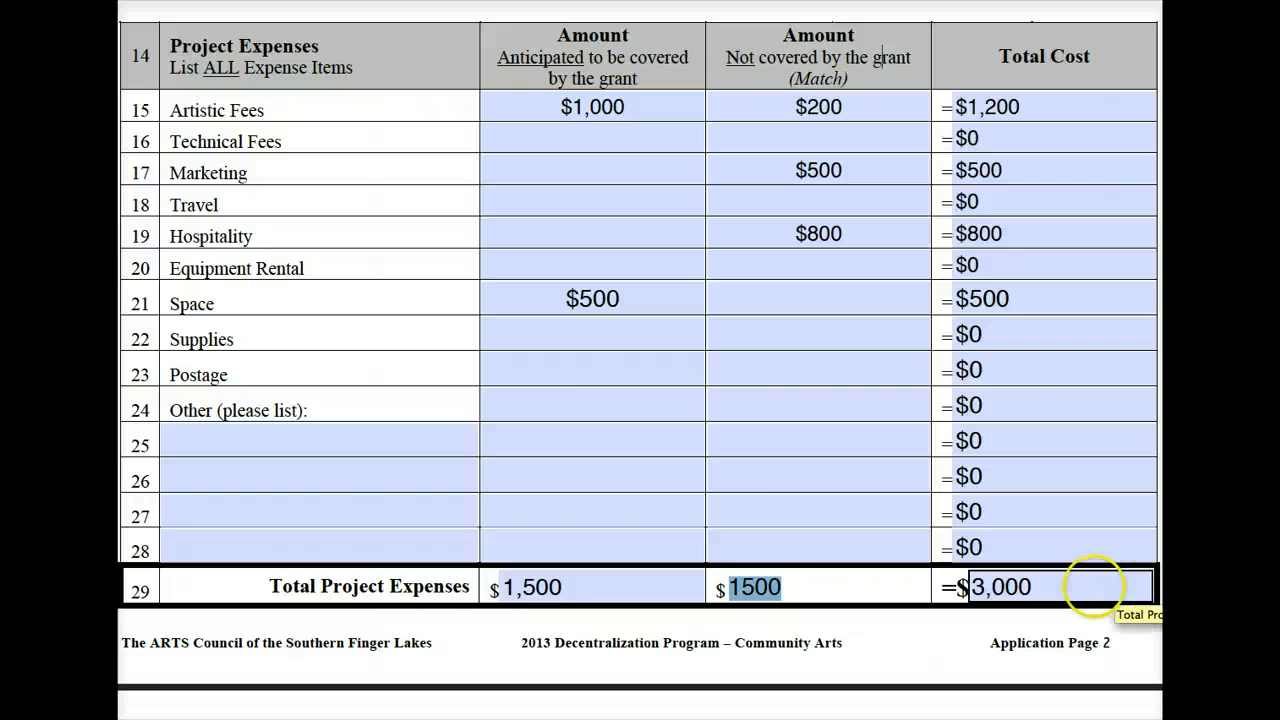
scroll(1063, 571, "up", 2)
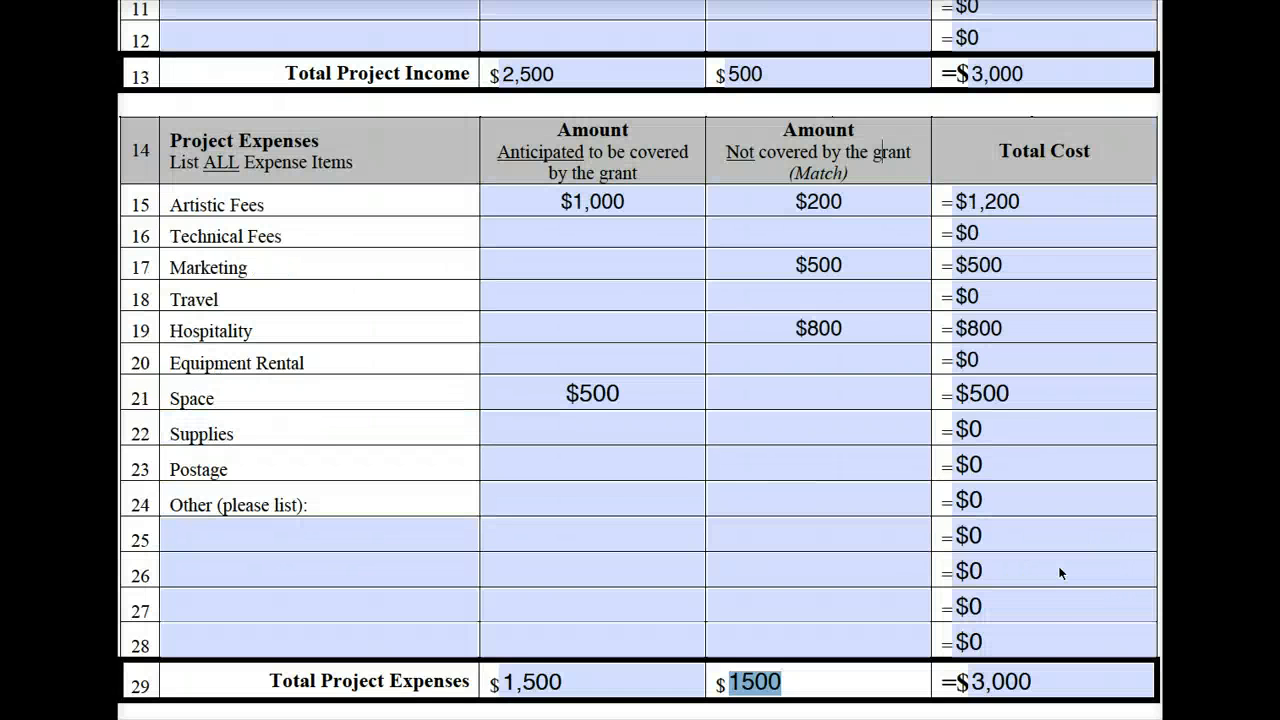
scroll(1061, 573, "down", 1)
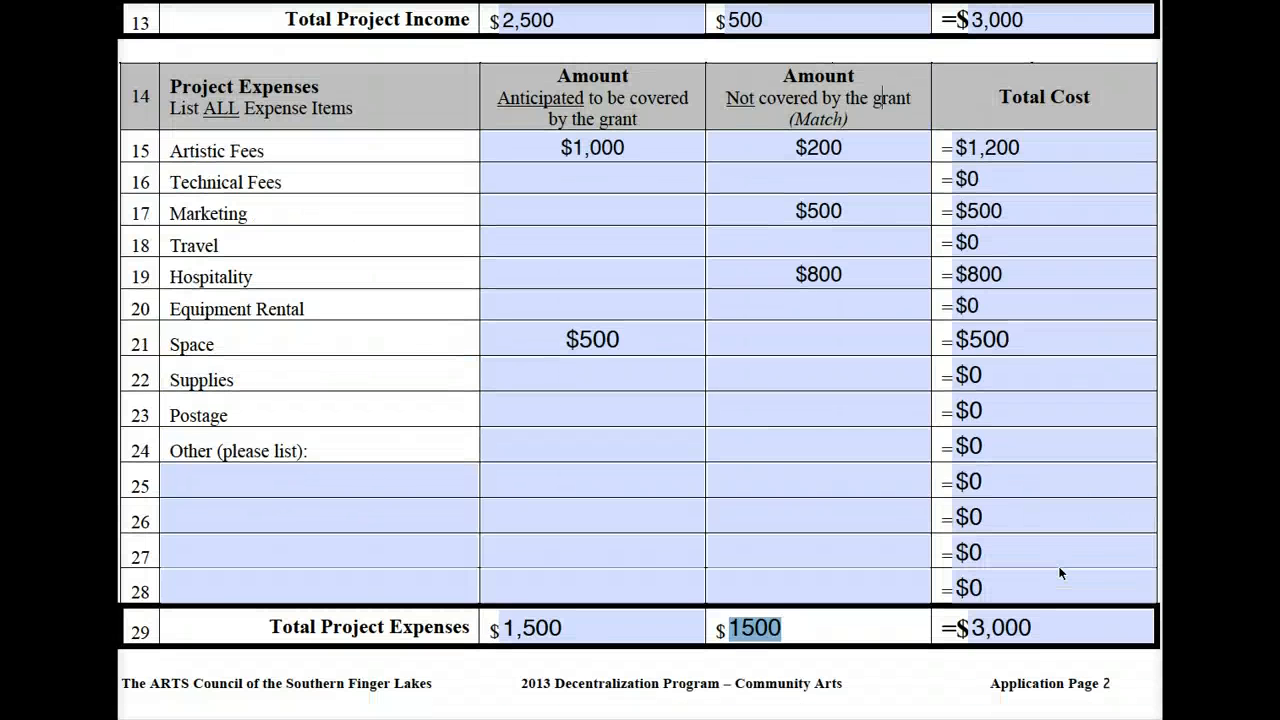